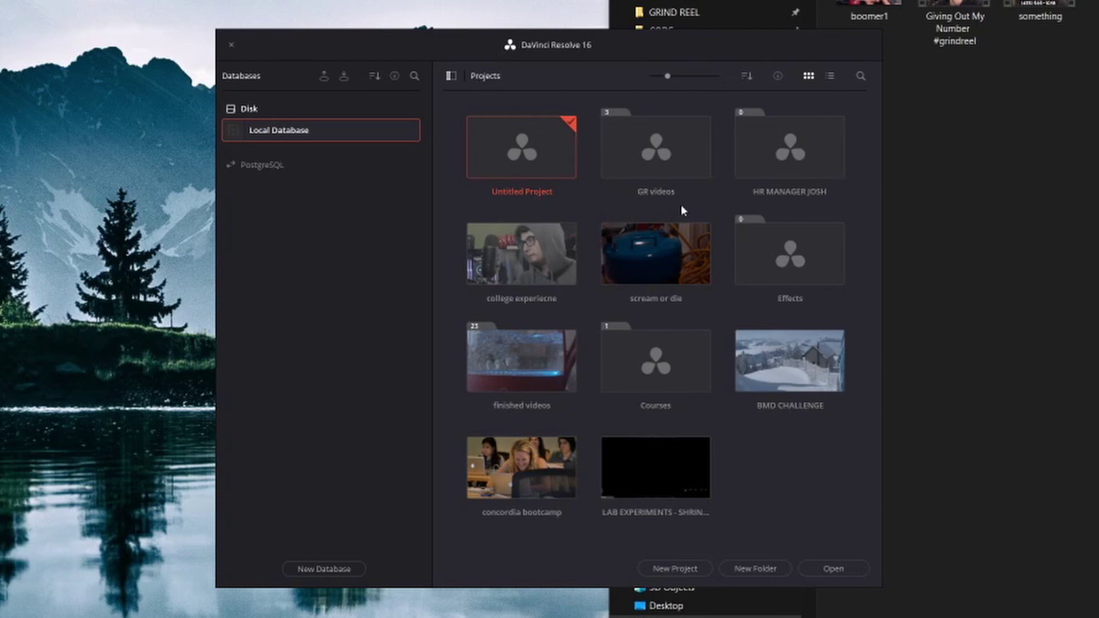
# Step: Create a new project named "new video" in the stream highlights folder
pyautogui.click(746, 164)
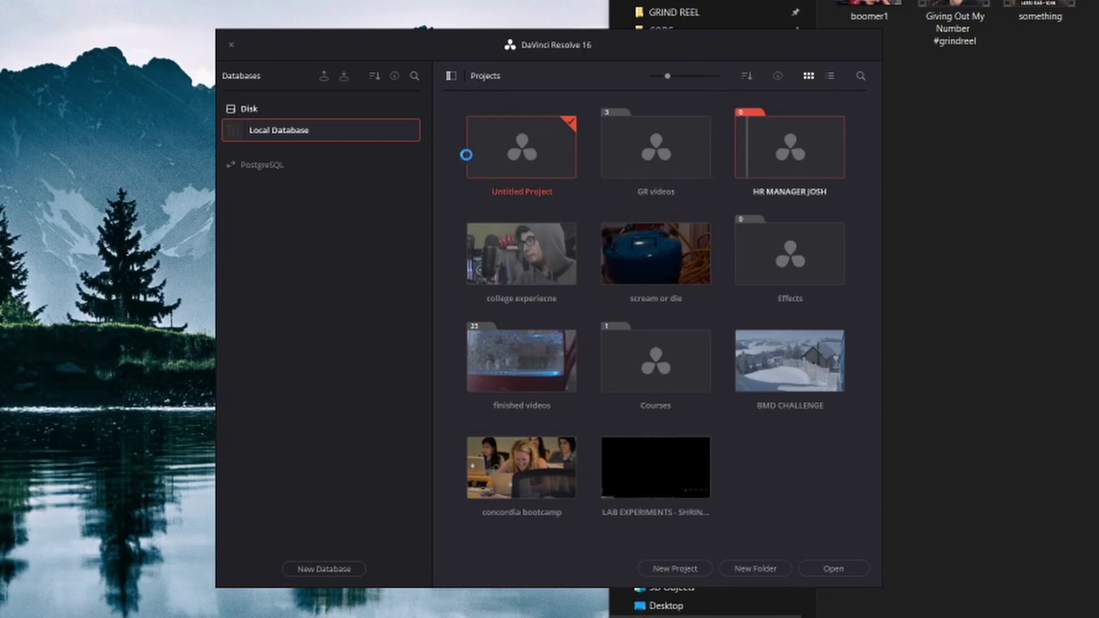
pyautogui.doubleClick(514, 158)
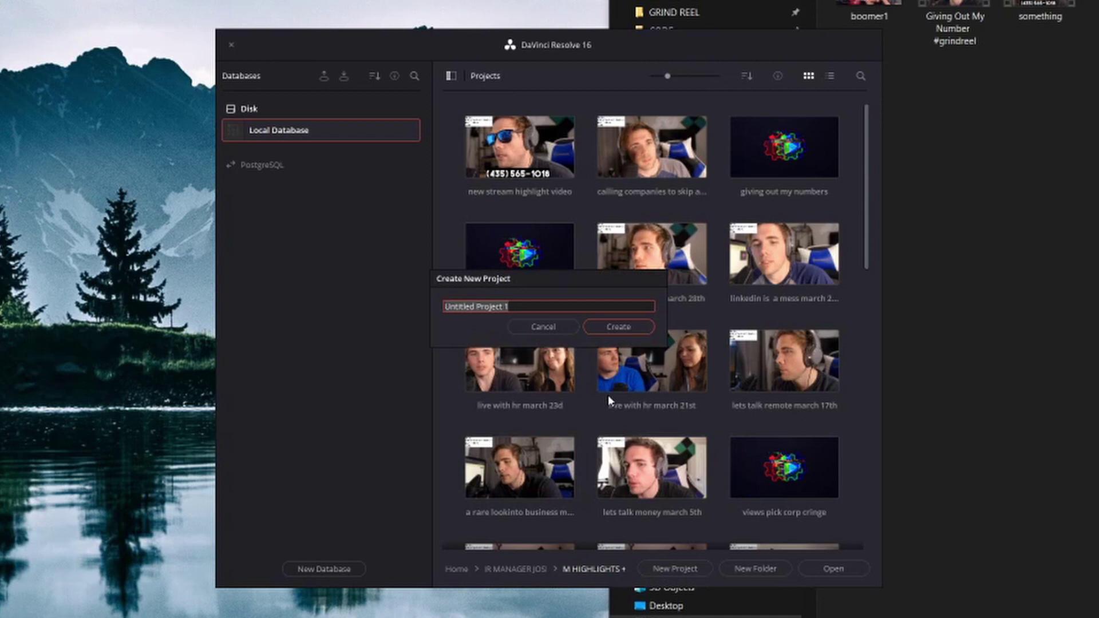
pyautogui.write('new video')
pyautogui.press('Return')
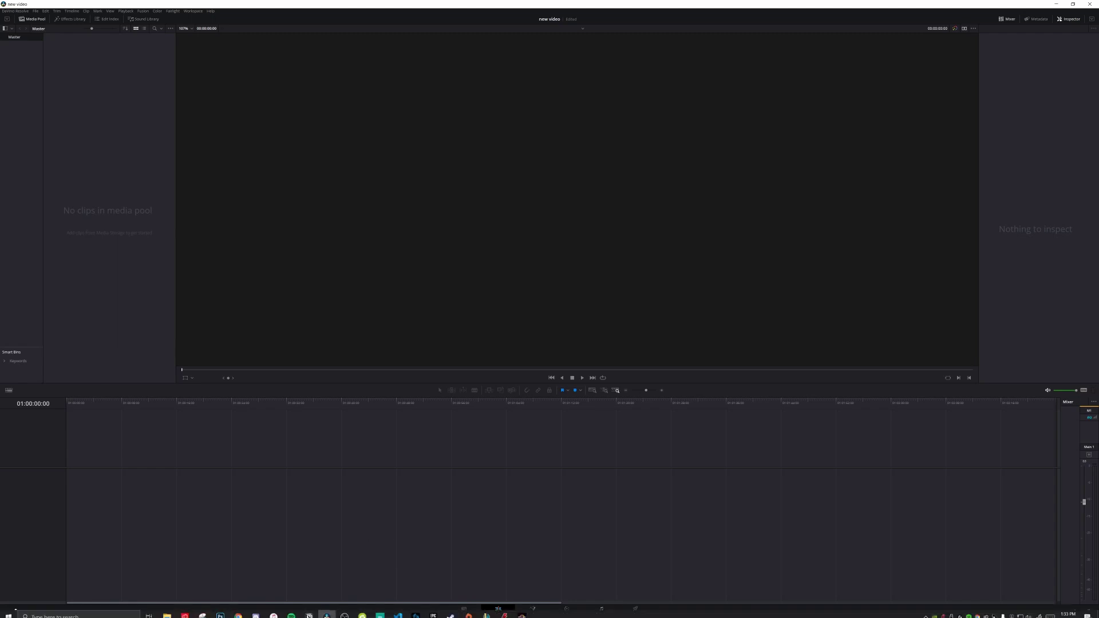
# Step: Look over the Media and Edit pages and view the options for showing workspace pages
pyautogui.click(465, 610)
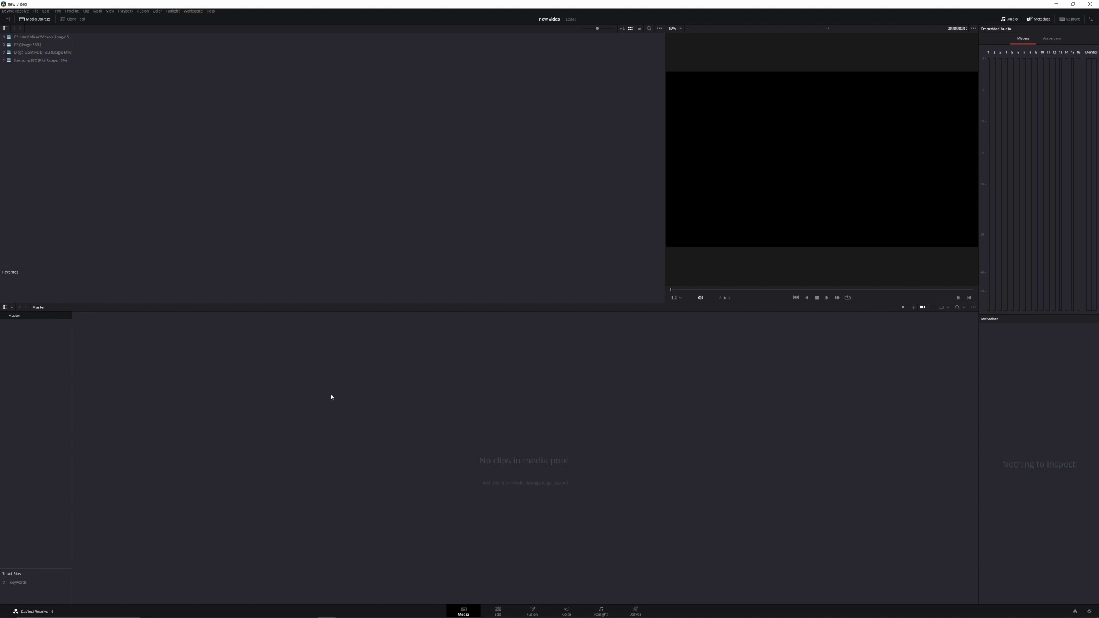
pyautogui.click(497, 610)
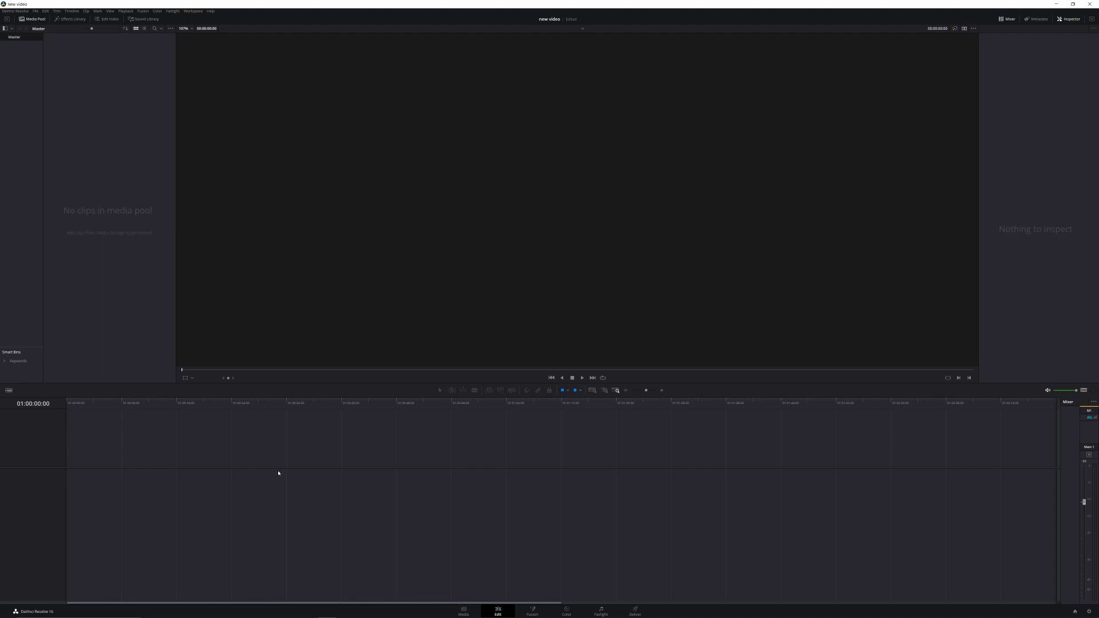
pyautogui.click(195, 11)
pyautogui.moveTo(200, 25)
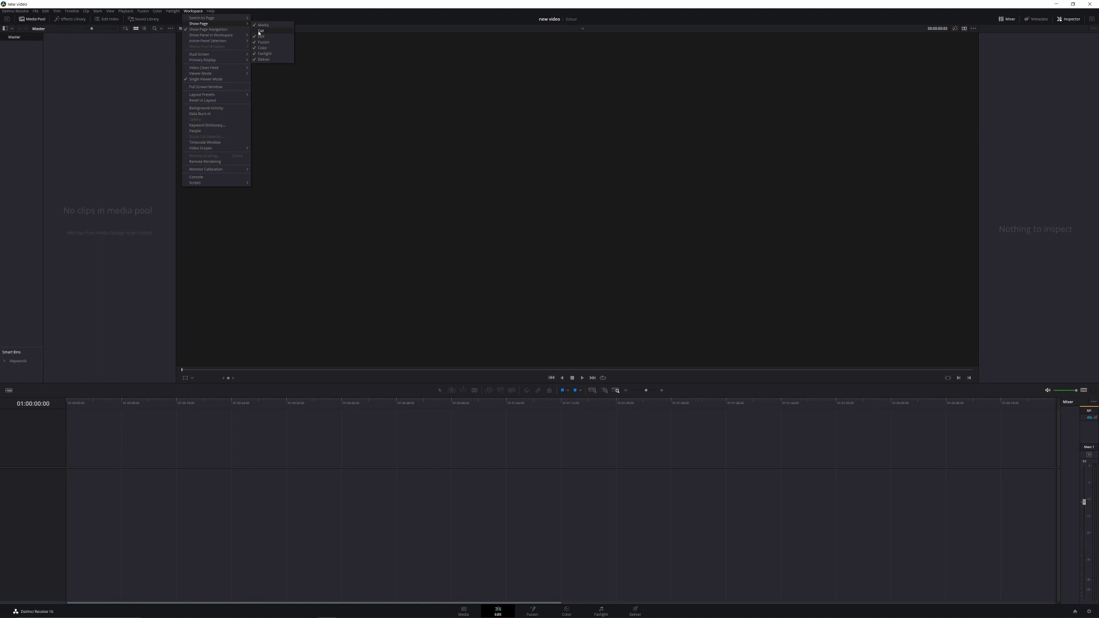
pyautogui.click(74, 128)
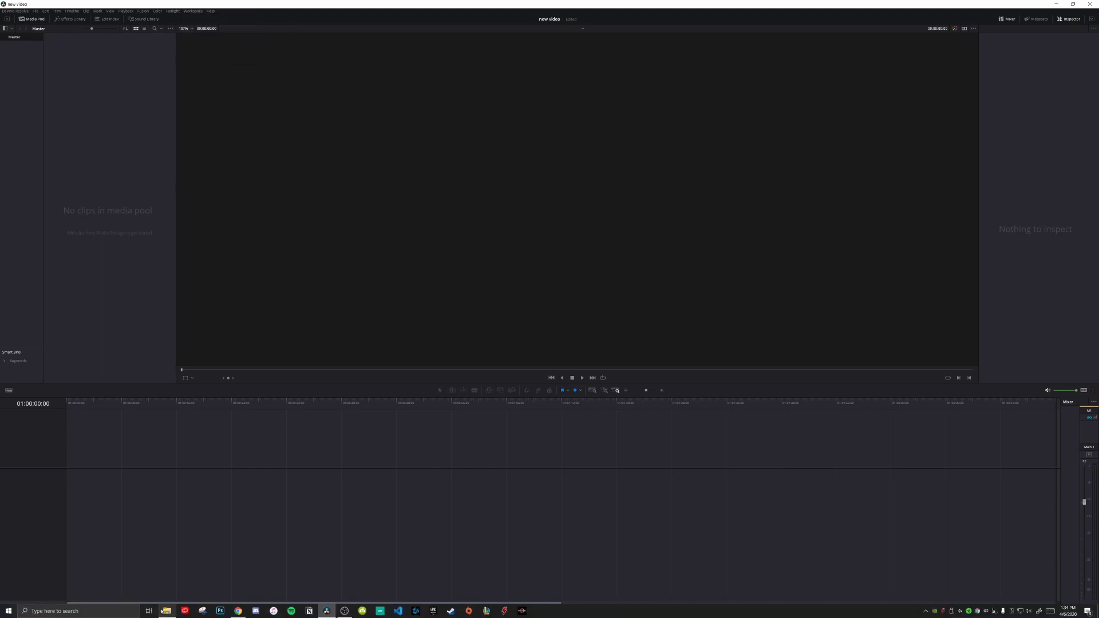
# Step: Import the "Giving Out My Number #grindreel" video without changing the project frame rate and place it at the start of the timeline
pyautogui.click(163, 611)
pyautogui.click(738, 162)
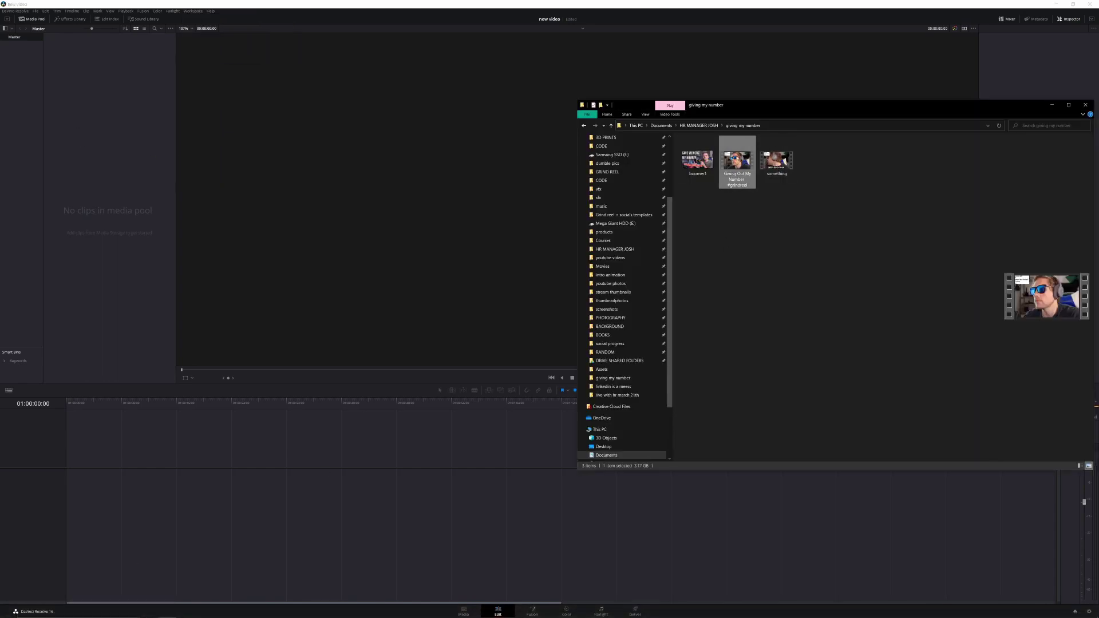
pyautogui.moveTo(737, 162); pyautogui.dragTo(101, 183)
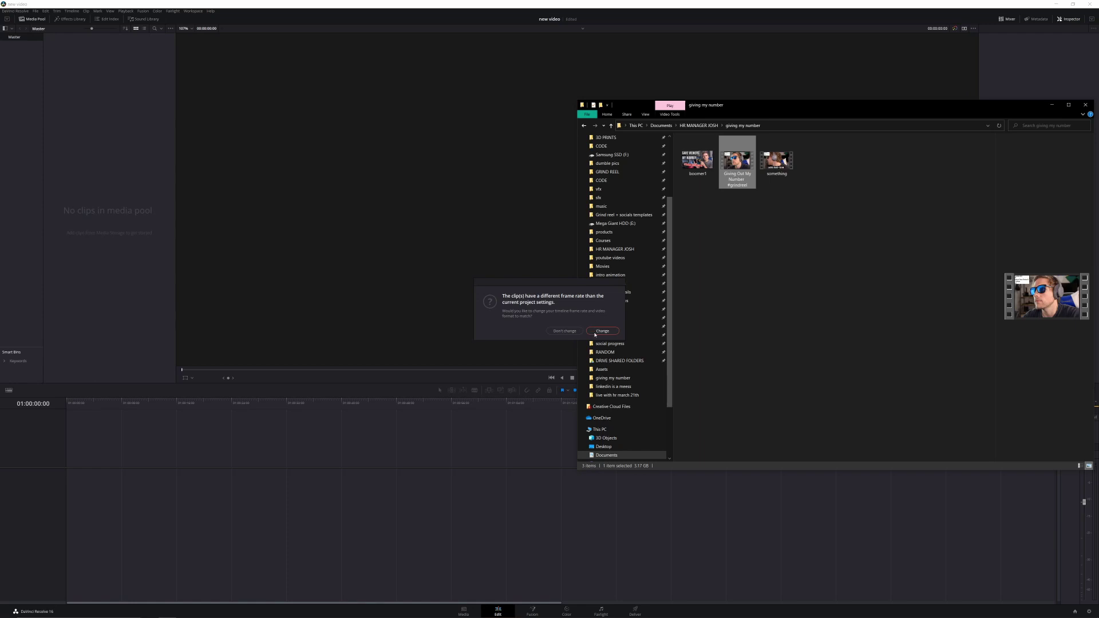
pyautogui.click(565, 331)
pyautogui.click(20, 174)
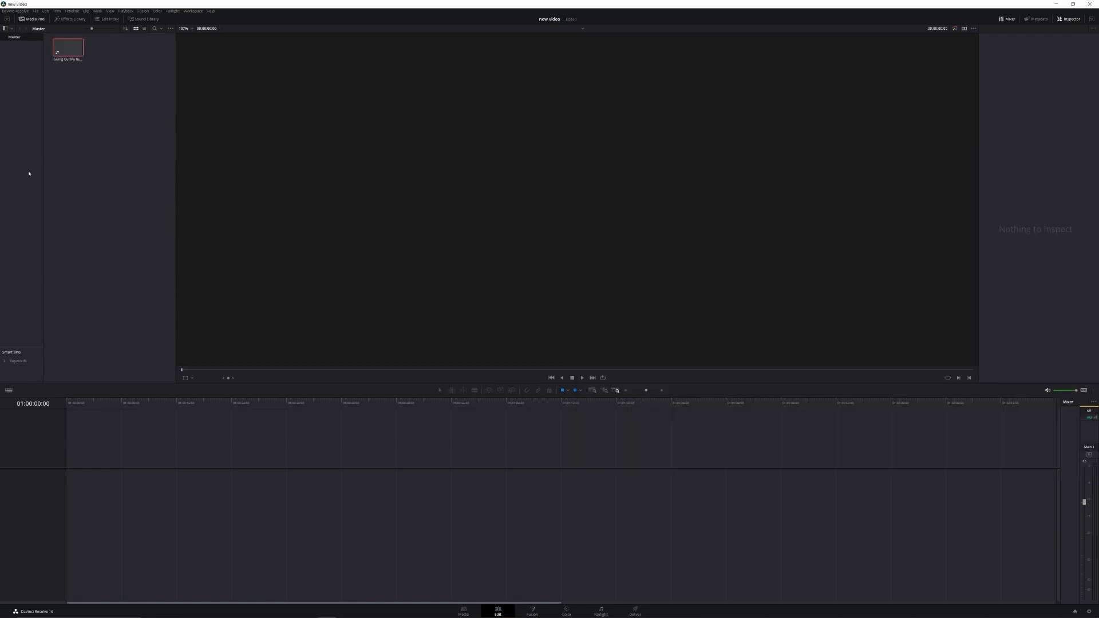
pyautogui.moveTo(68, 49); pyautogui.dragTo(79, 475)
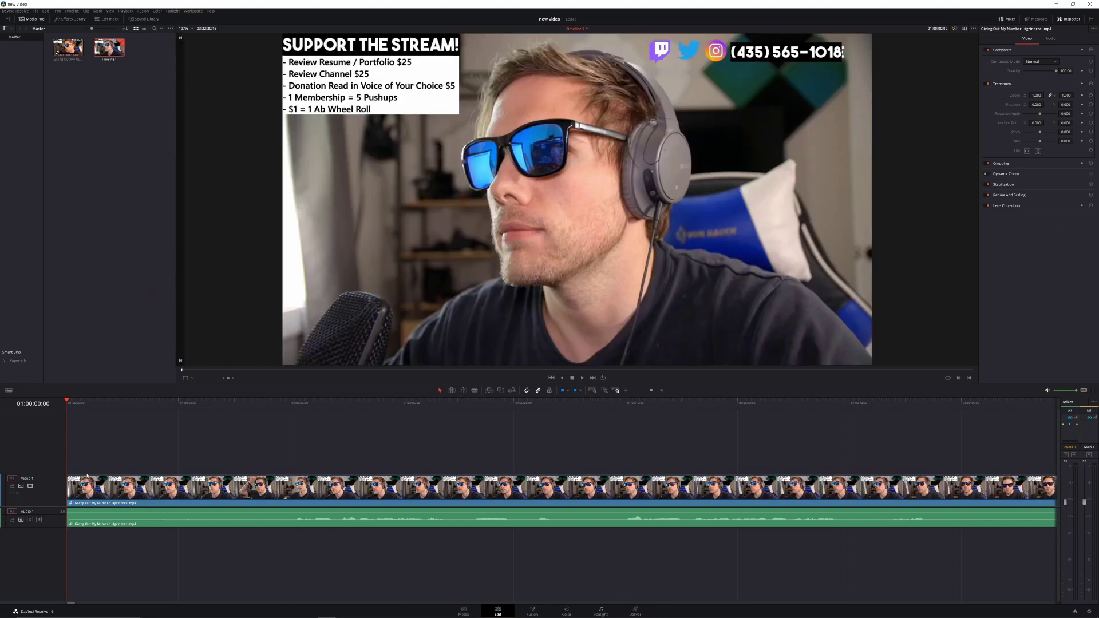
# Step: Examine the imported clip on the timeline from its opening to the end, at several zoom levels
pyautogui.hotkey('ctrl', '-')
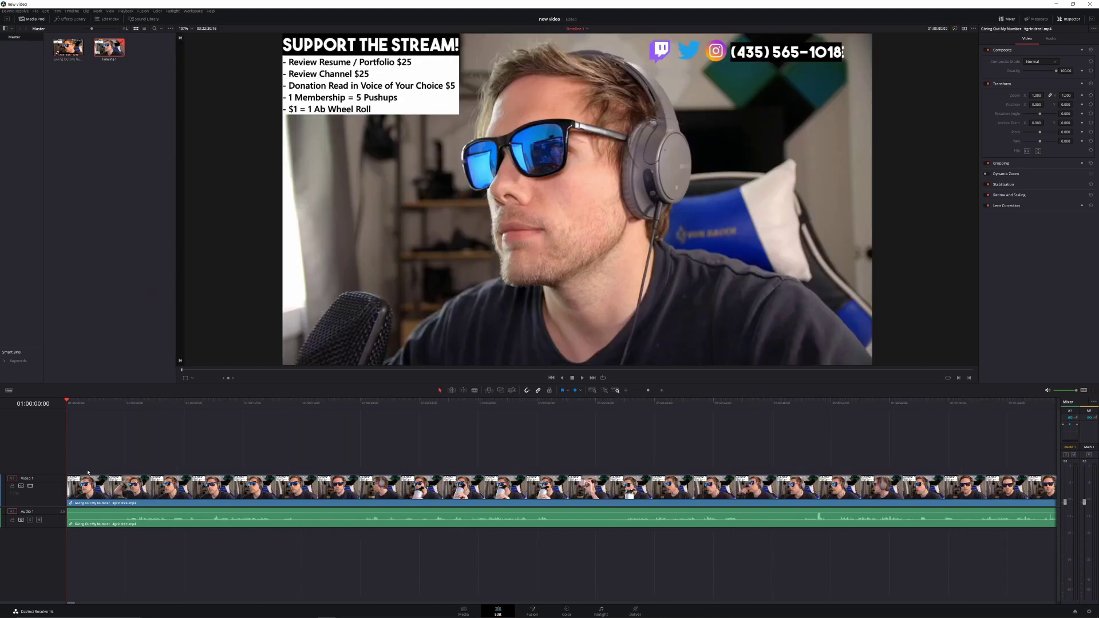
pyautogui.hotkey('ctrl', '-')
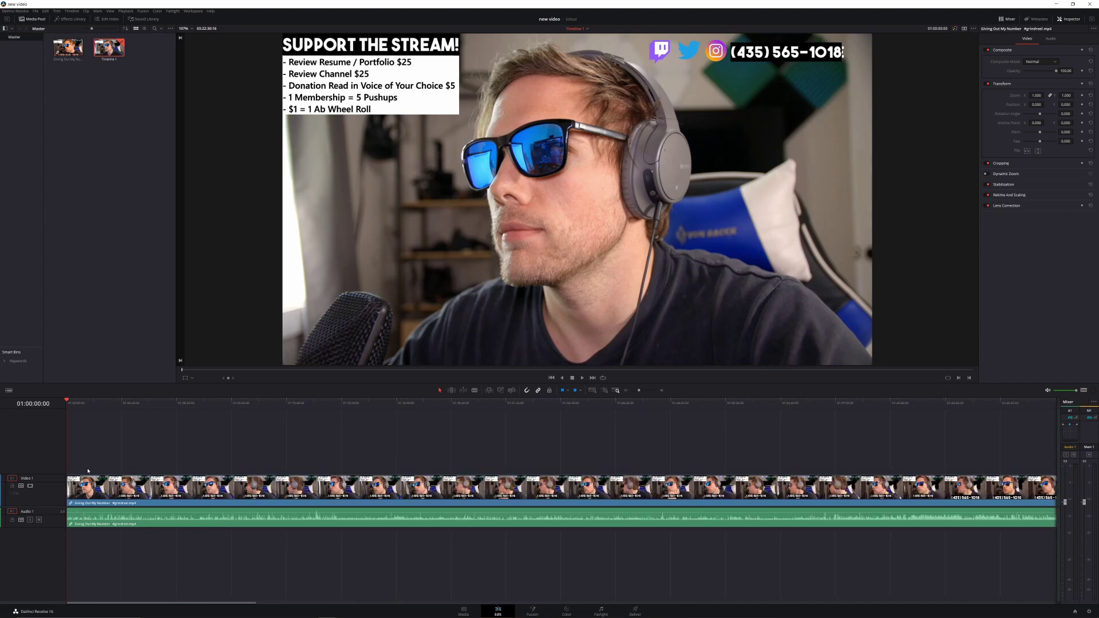
pyautogui.hotkey('ctrl', '-')
pyautogui.hotkey('ctrl', '-')
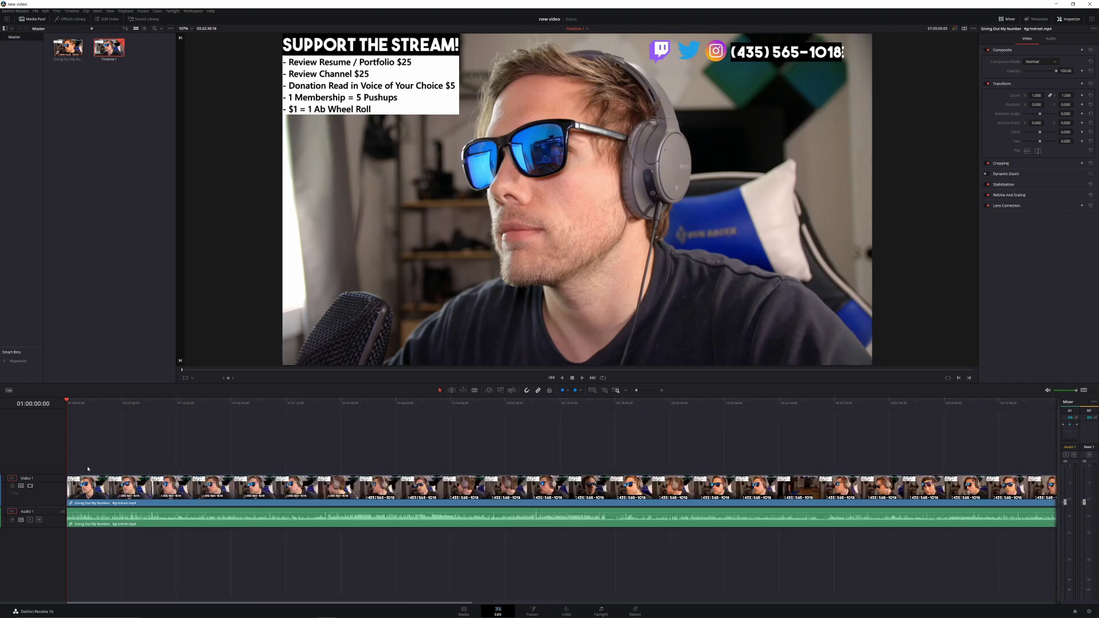
pyautogui.press('End')
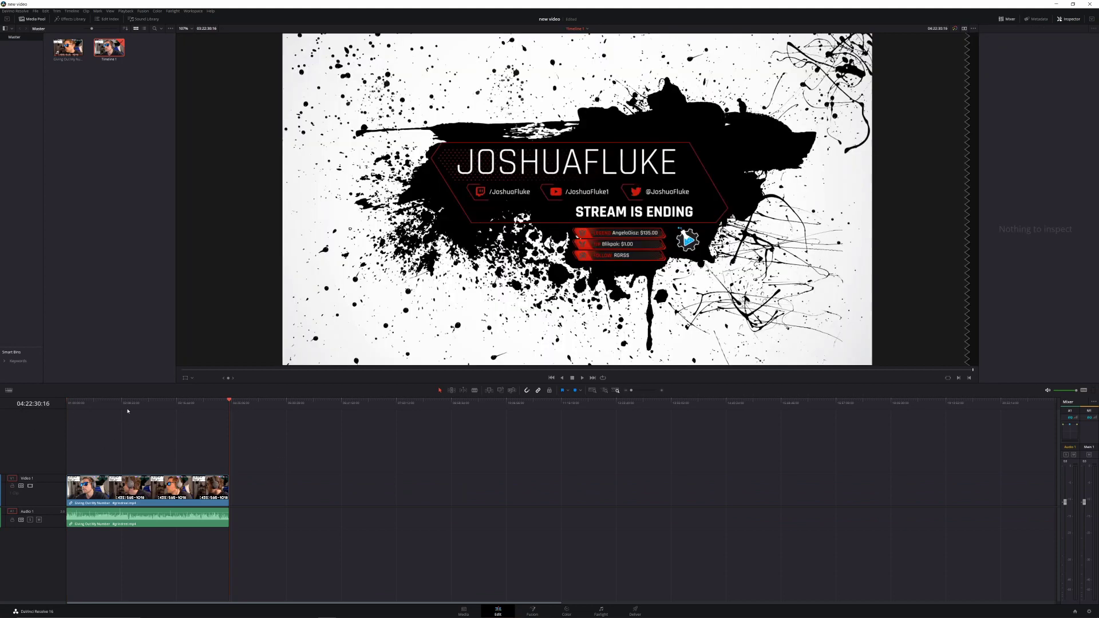
pyautogui.hotkey('ctrl', '+')
pyautogui.hotkey('ctrl', '+')
pyautogui.hotkey('ctrl', '+')
pyautogui.hotkey('ctrl', '+')
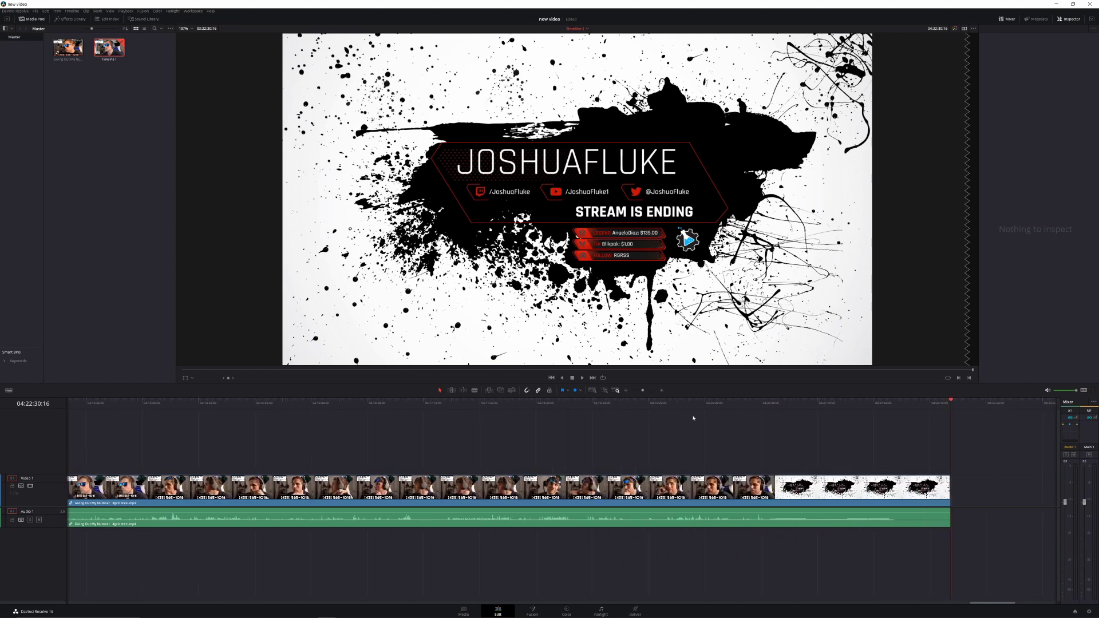
pyautogui.hotkey('ctrl', '-')
pyautogui.hotkey('ctrl', '-')
pyautogui.hotkey('ctrl', '-')
pyautogui.hotkey('ctrl', '-')
pyautogui.click(91, 401)
pyautogui.press('Home')
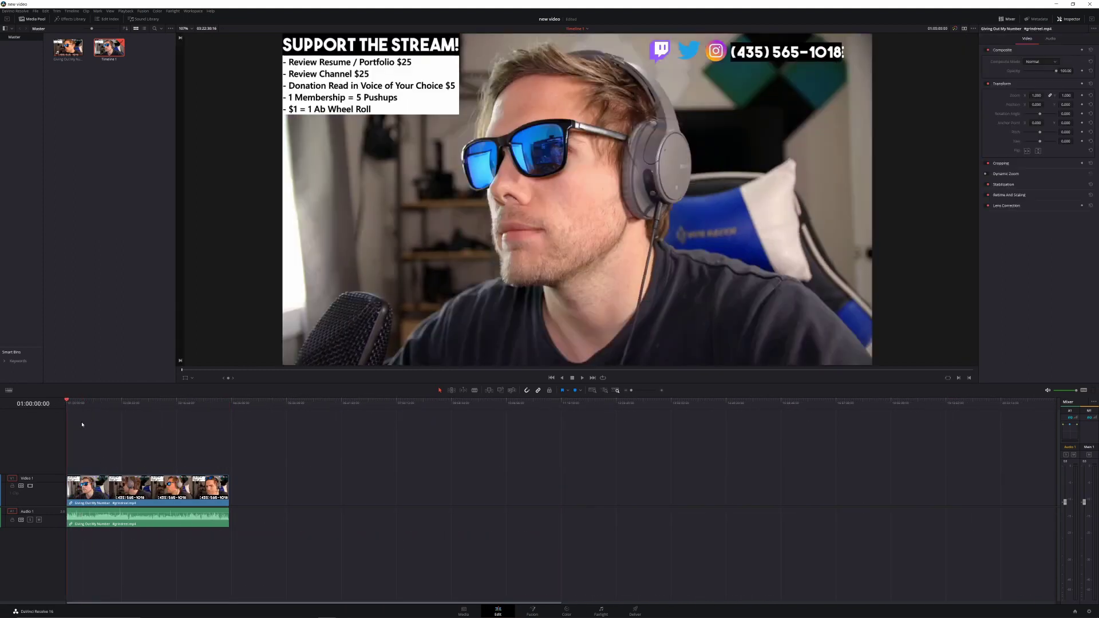
# Step: Increase the height of the Audio 1 track so its waveform is easier to read
pyautogui.hotkey('shift', 'z')
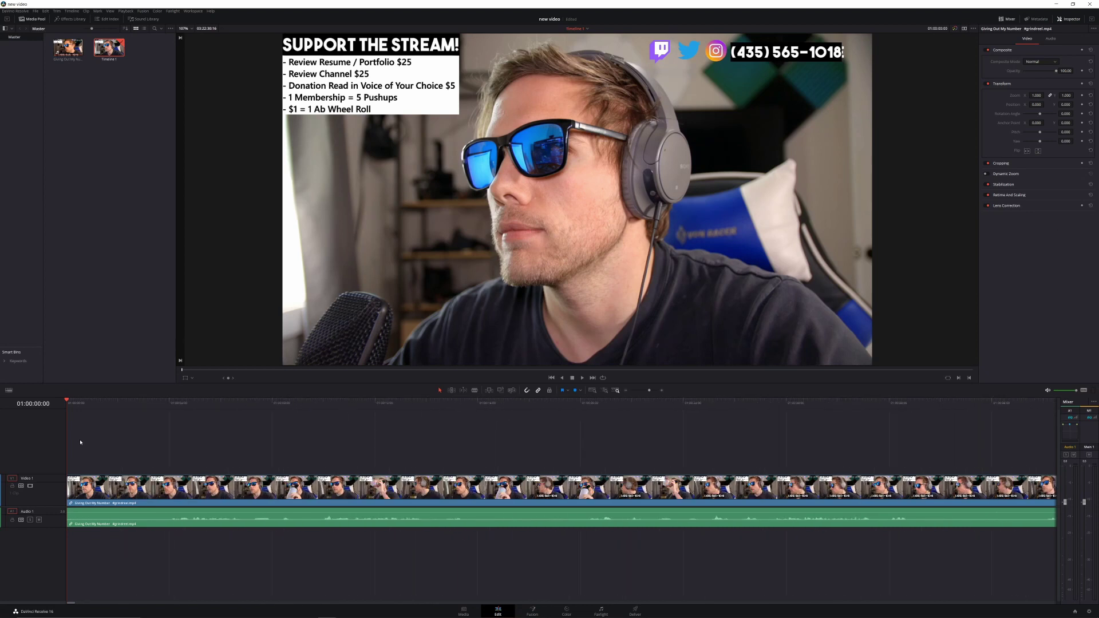
pyautogui.hotkey('ctrl', 'a')
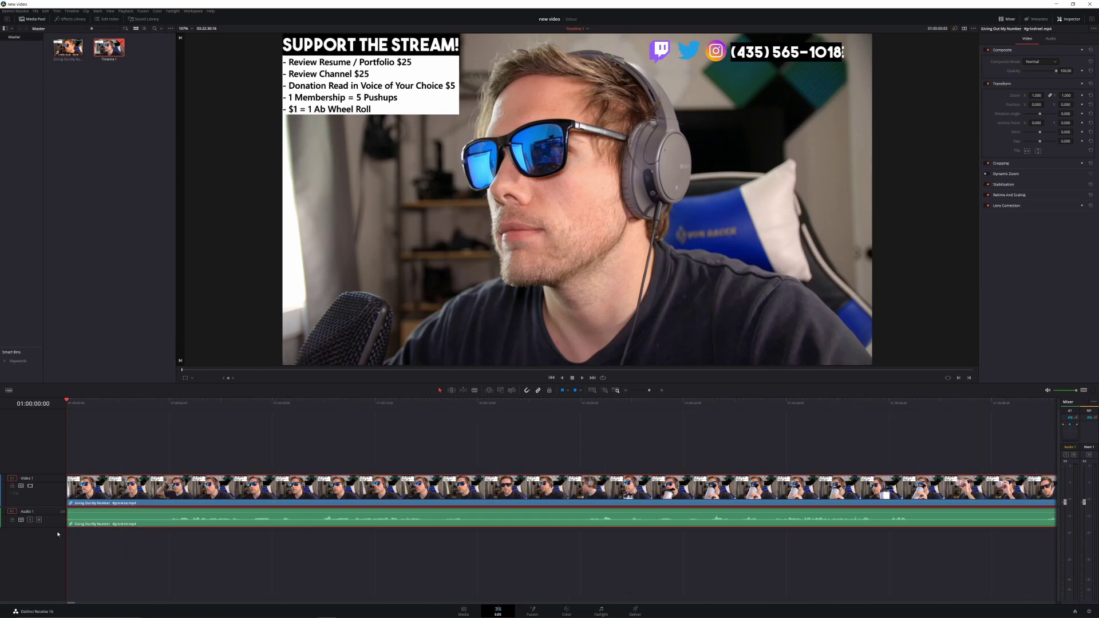
pyautogui.moveTo(59, 530); pyautogui.dragTo(89, 582)
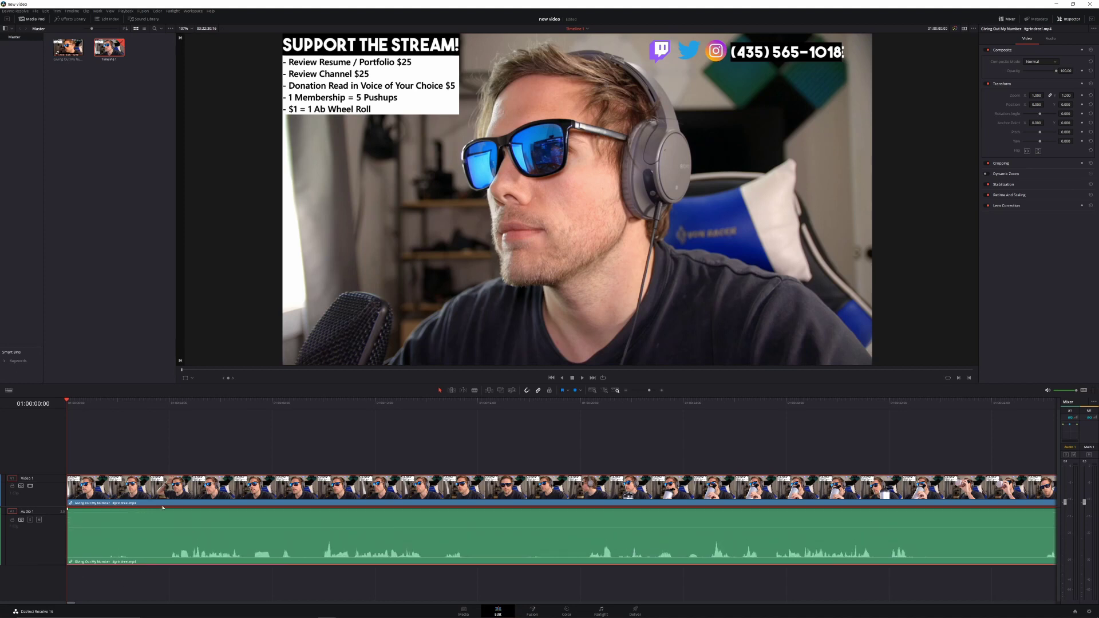
# Step: Split the clip with the blade just before the 4-second mark, where the speech begins
pyautogui.click(171, 407)
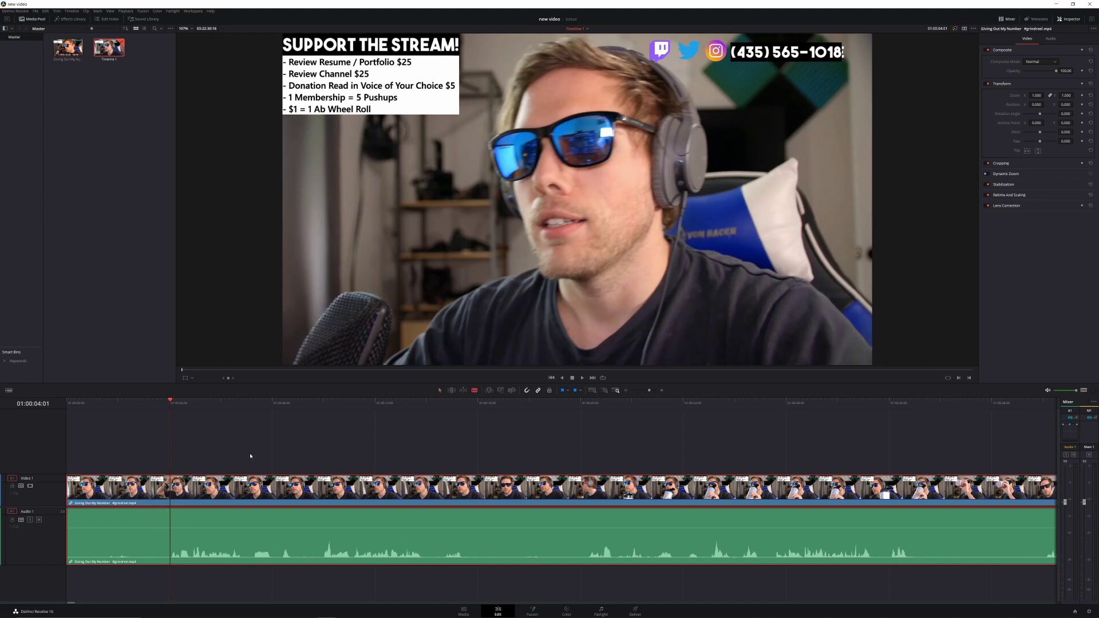
pyautogui.click(162, 491)
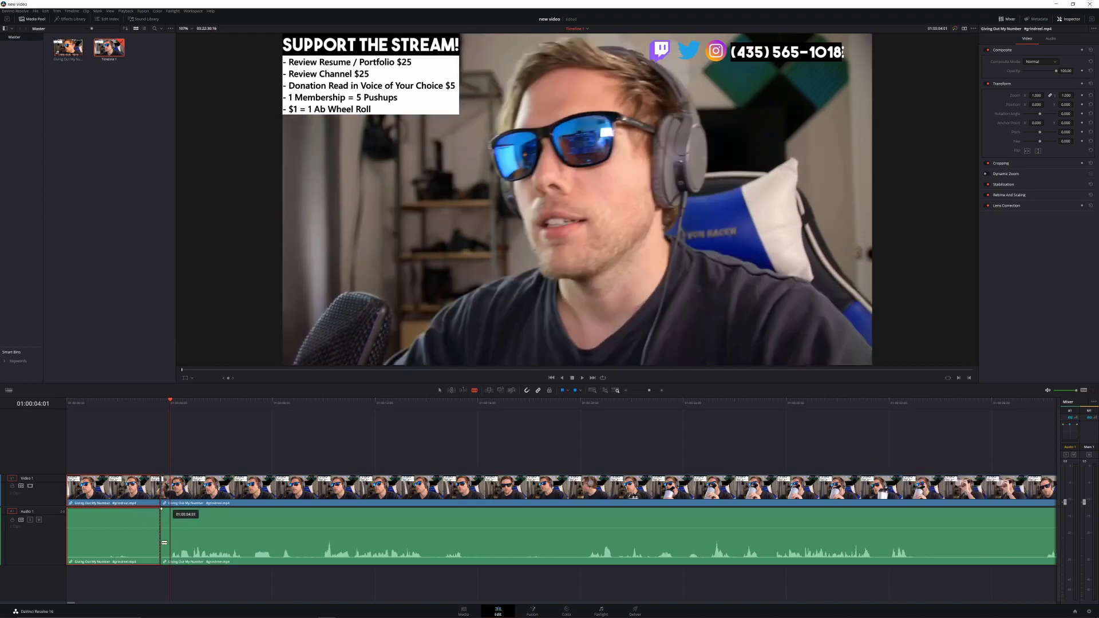
# Step: Try to delete the quiet opening segment while leaving its gap in the timeline
pyautogui.press('a')
pyautogui.click(111, 488)
pyautogui.press('BackSpace')
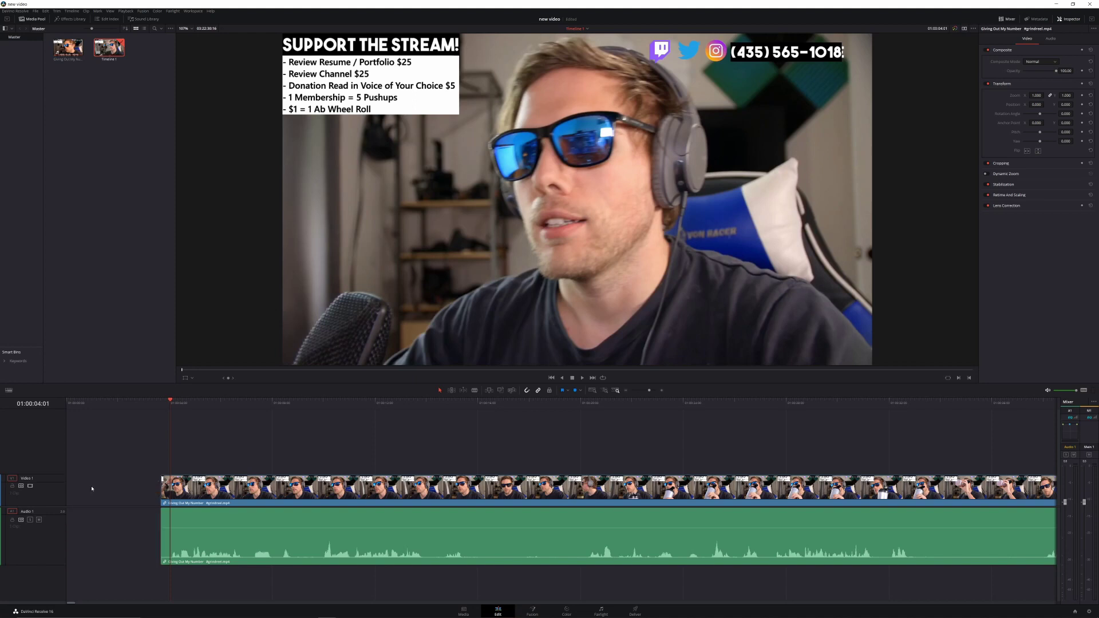
pyautogui.hotkey('ctrl', 'z')
# Step: Ripple-delete the quiet opening segment so the remaining footage moves to the timeline start
pyautogui.click(91, 488)
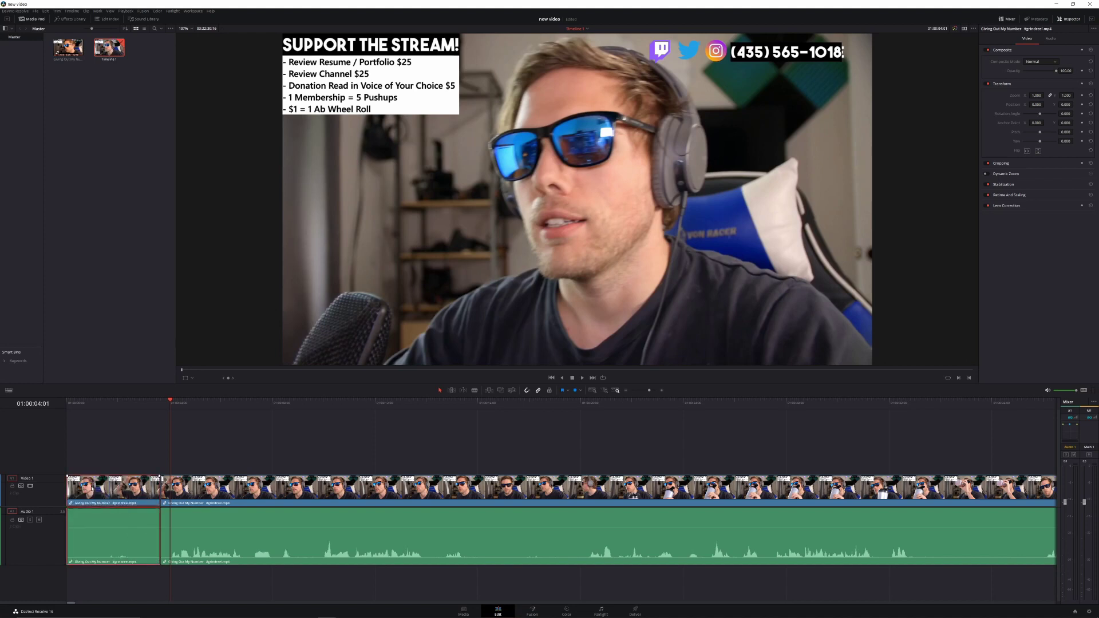
pyautogui.press('Delete')
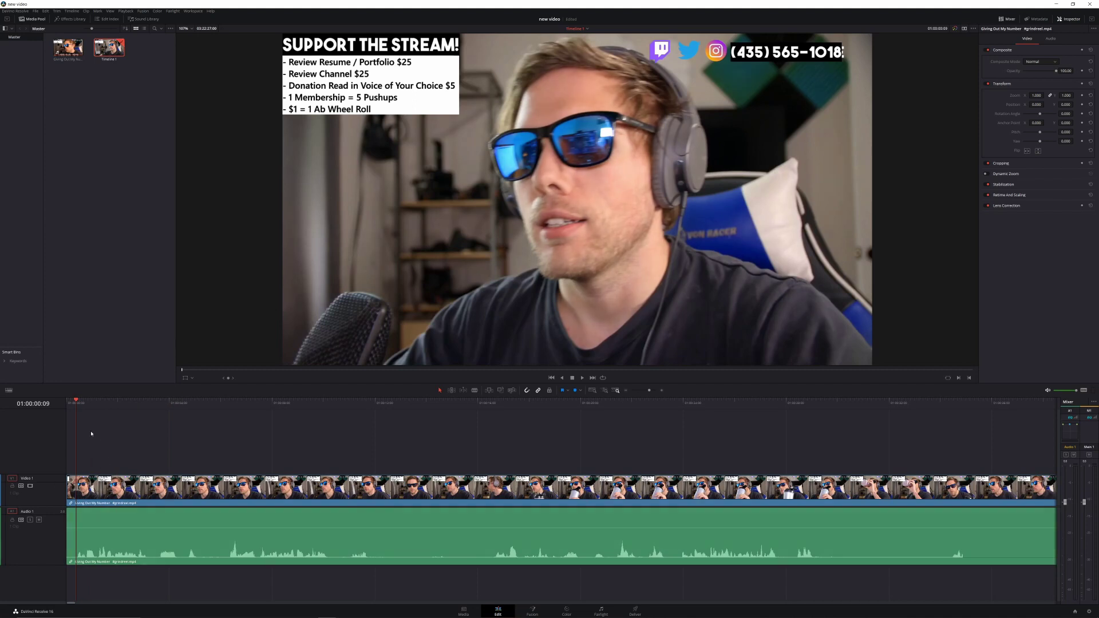
# Step: Split the remaining footage with the blade at about 6, 15 and 11 seconds
pyautogui.press('b')
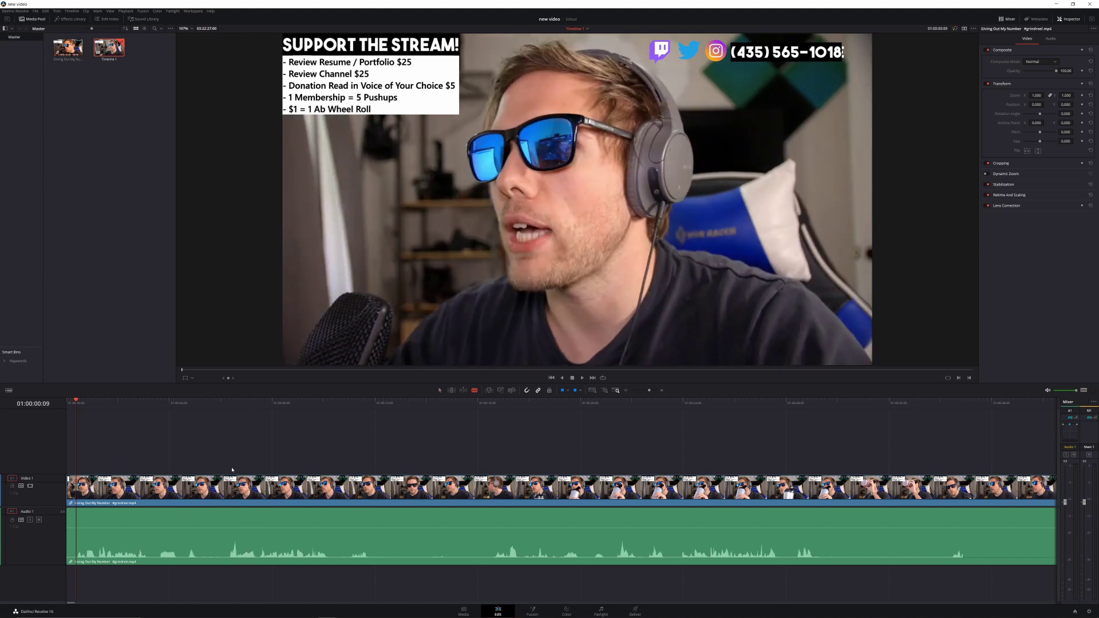
pyautogui.click(228, 492)
pyautogui.click(450, 492)
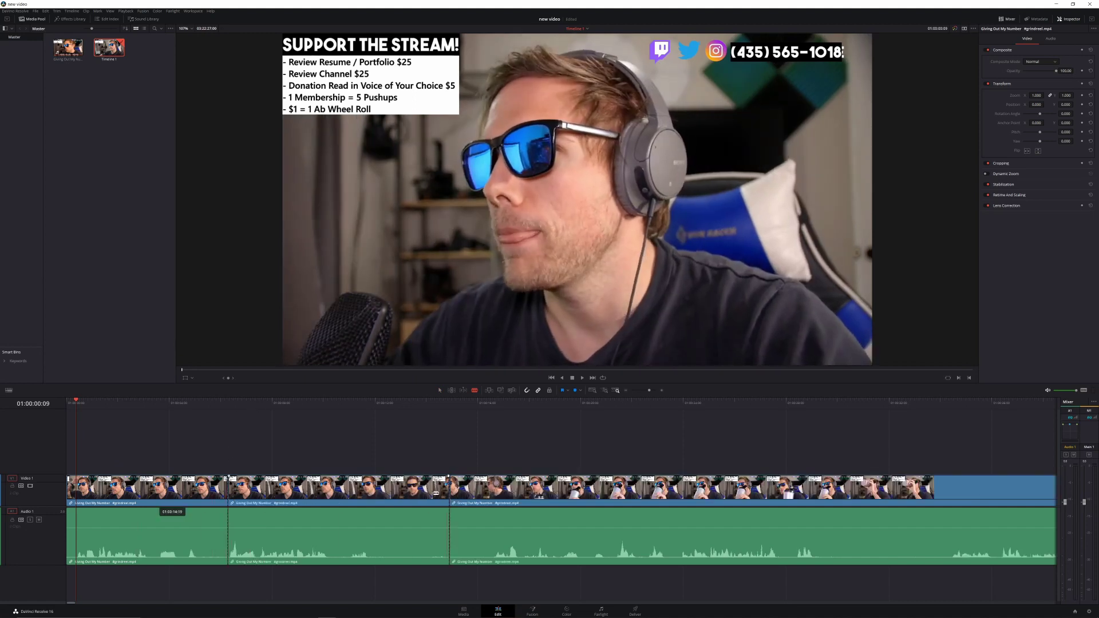
pyautogui.click(350, 499)
# Step: Split the last section at about 22 and 18 seconds and close the gap in front of it
pyautogui.press('a')
pyautogui.moveTo(627, 495); pyautogui.dragTo(636, 494)
pyautogui.press('b')
pyautogui.click(635, 494)
pyautogui.press('a')
pyautogui.click(521, 498)
pyautogui.press('b')
pyautogui.click(541, 496)
pyautogui.press('a')
pyautogui.click(518, 439)
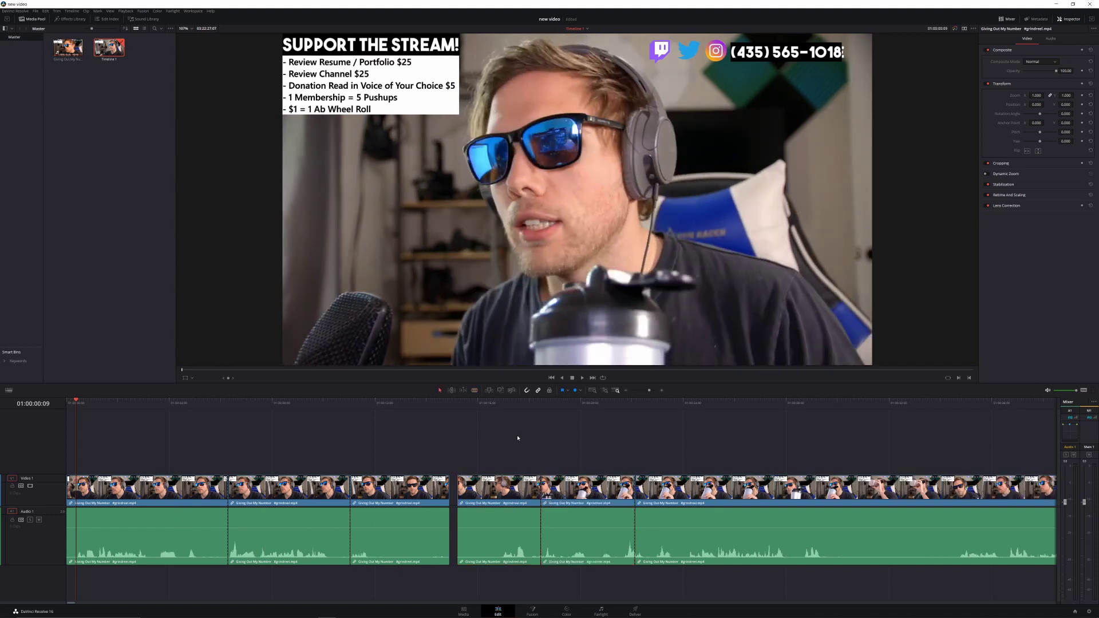
pyautogui.click(454, 487)
pyautogui.press('BackSpace')
# Step: Ripple-delete the second and fourth of the split segments
pyautogui.click(279, 490)
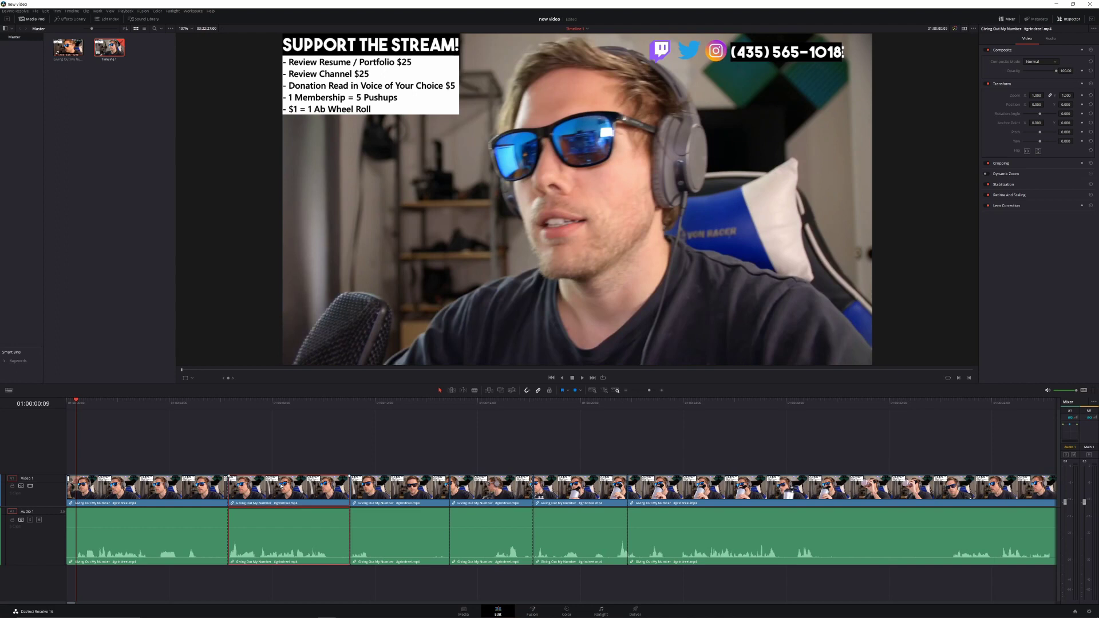
pyautogui.press('BackSpace')
pyautogui.click(290, 536)
pyautogui.press('BackSpace')
pyautogui.click(369, 536)
pyautogui.press('BackSpace')
pyautogui.click(369, 536)
pyautogui.press('BackSpace')
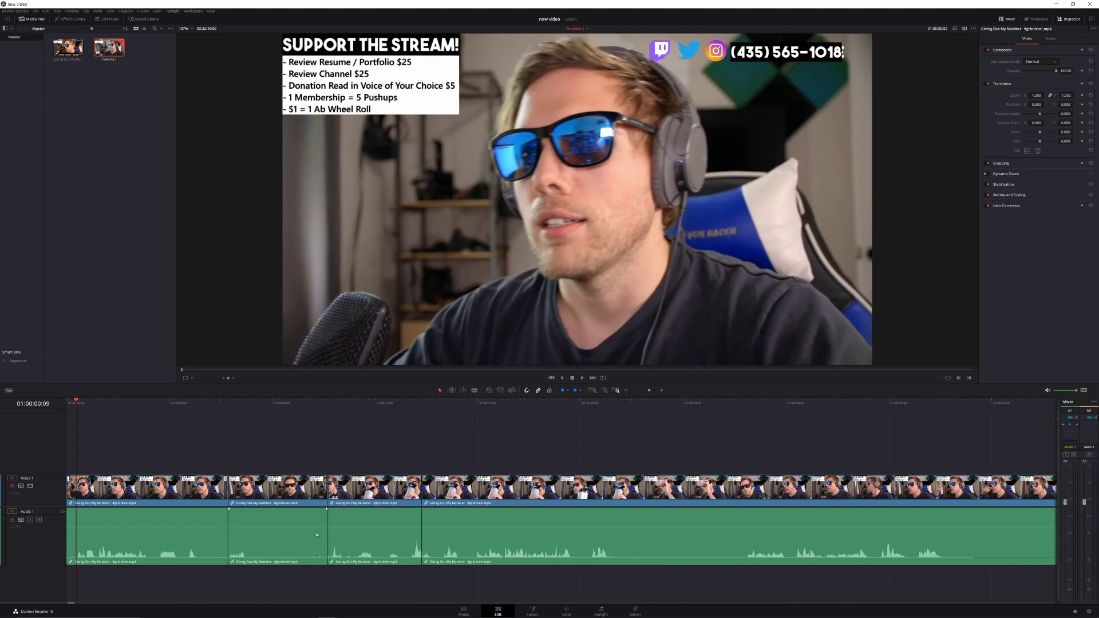
# Step: Delete the long remaining segment after the three short clips and save the project
pyautogui.click(425, 502)
pyautogui.press('BackSpace')
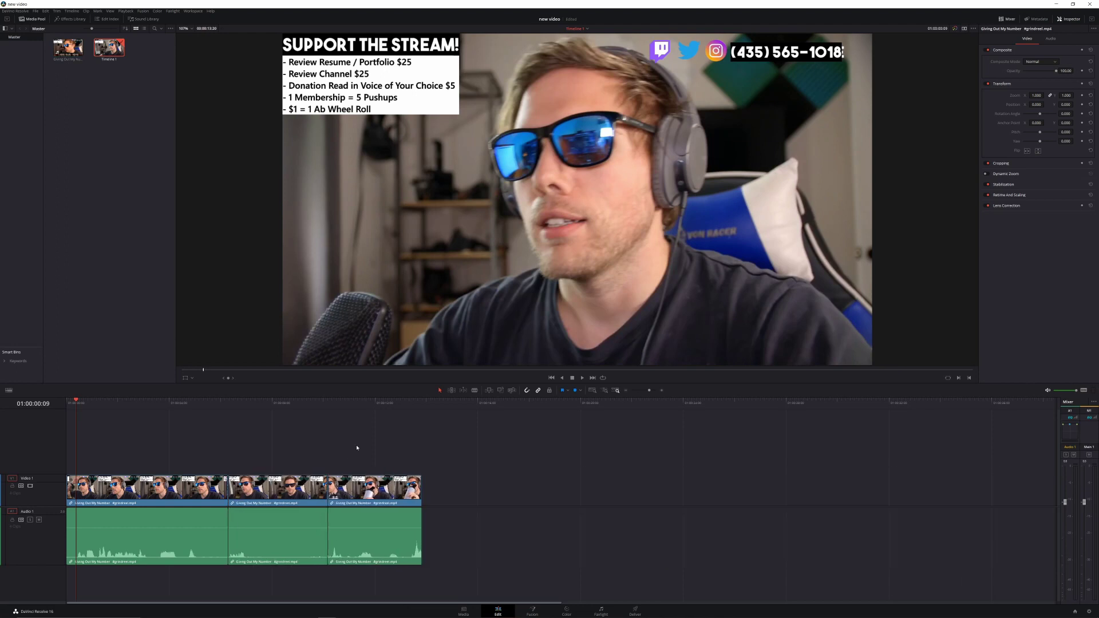
pyautogui.hotkey('ctrl', 's')
# Step: Look over the Fusion and Color pages, hiding and restoring the Color page's clip thumbnails
pyautogui.click(538, 614)
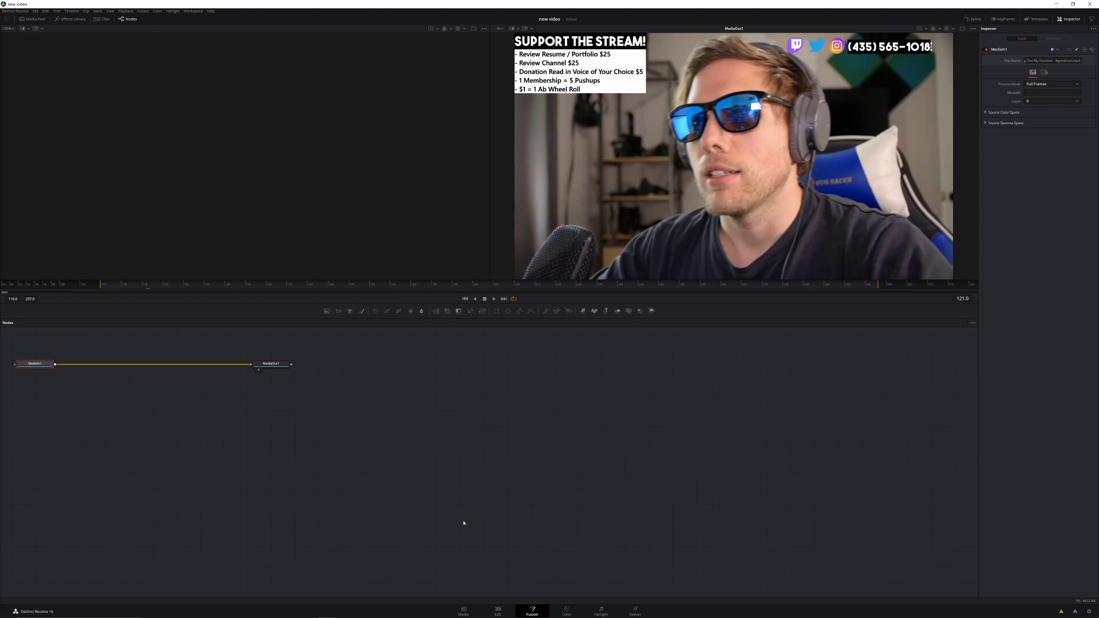
pyautogui.click(565, 611)
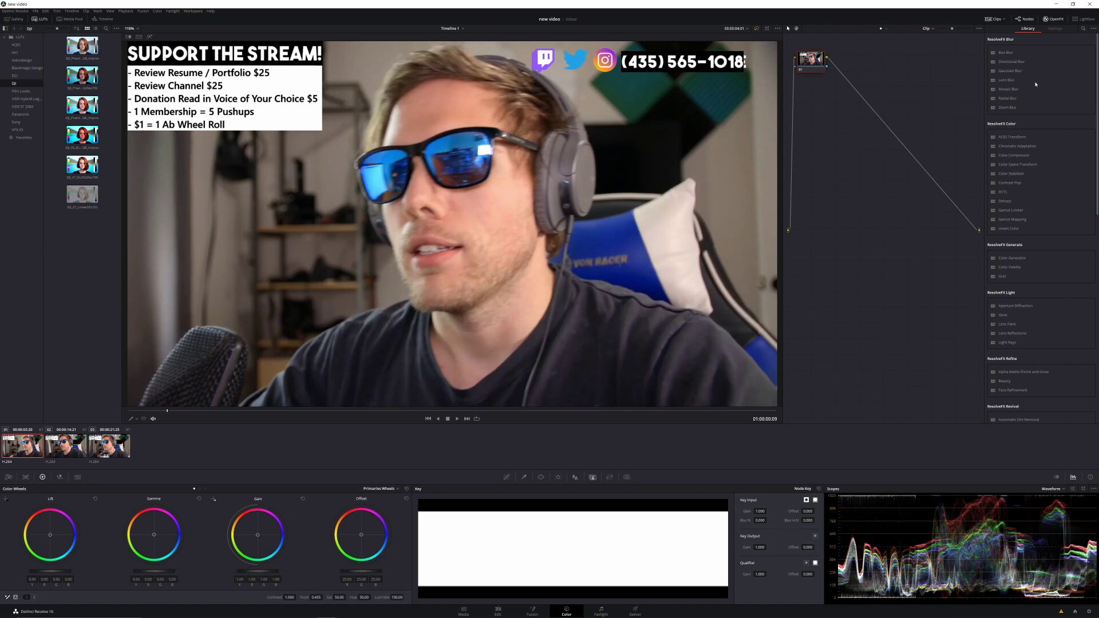
pyautogui.click(999, 20)
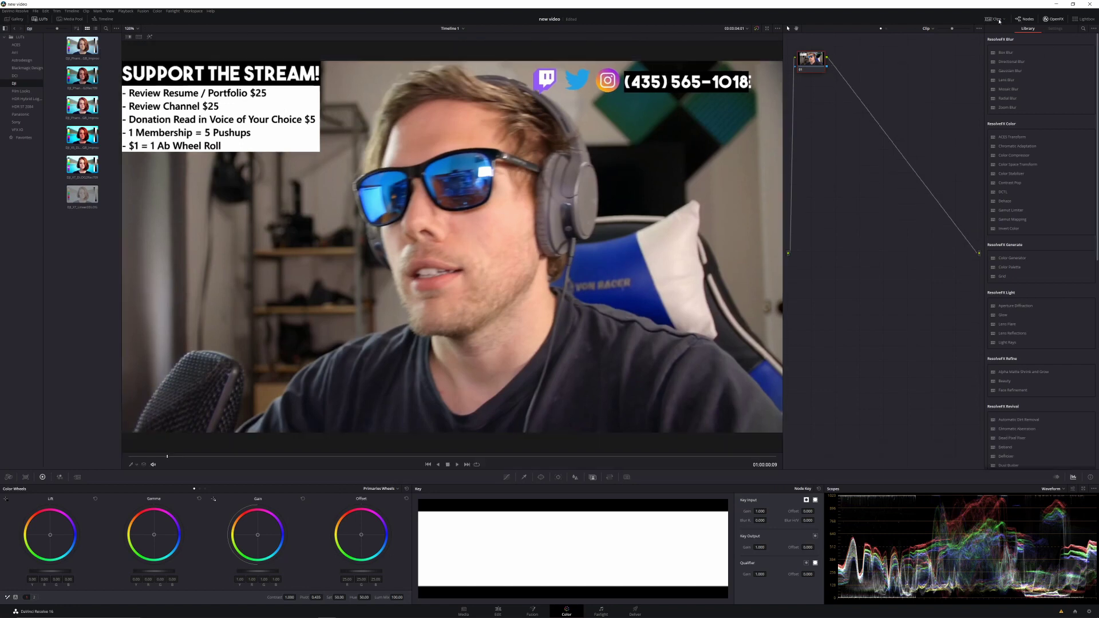
pyautogui.click(999, 20)
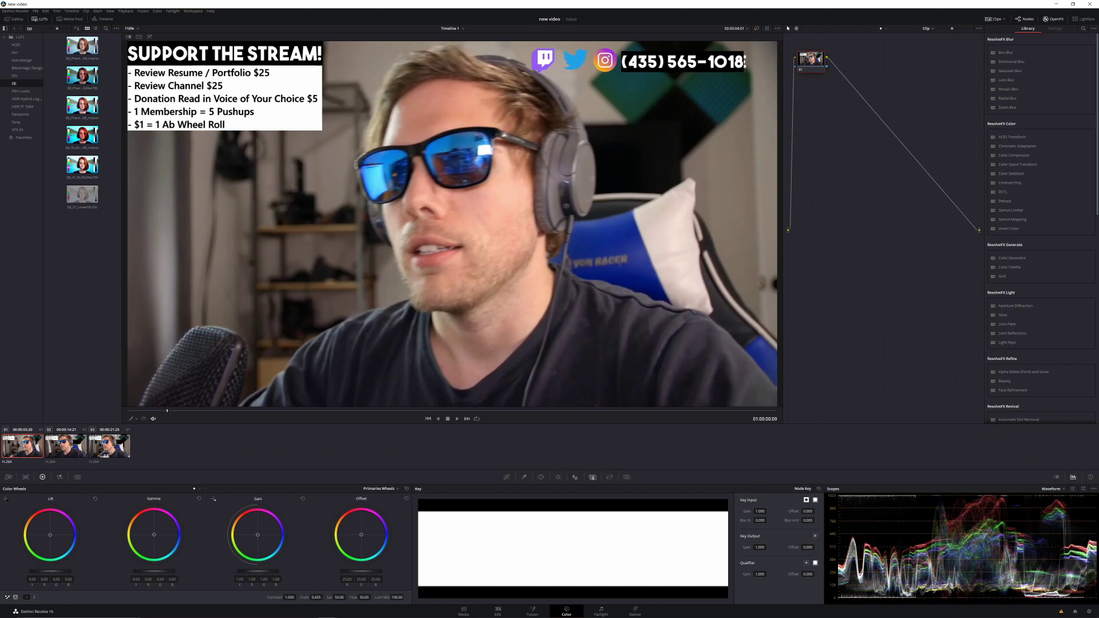
# Step: Select the first clip on the Color page and hide the LUTs, Nodes and OpenFX panels
pyautogui.click(110, 446)
pyautogui.click(12, 451)
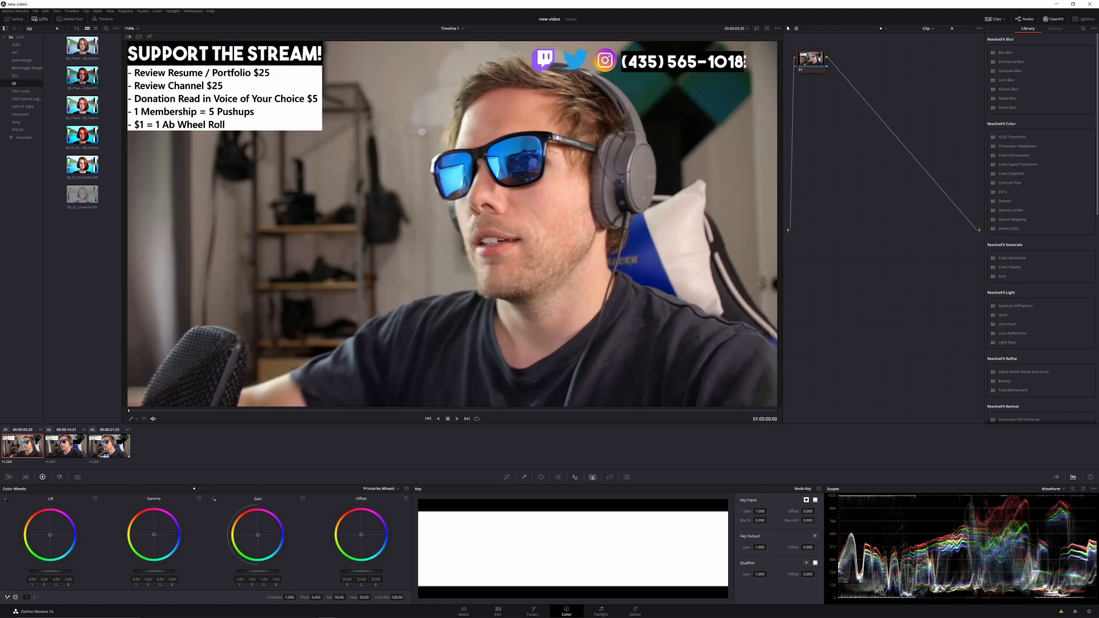
pyautogui.click(35, 20)
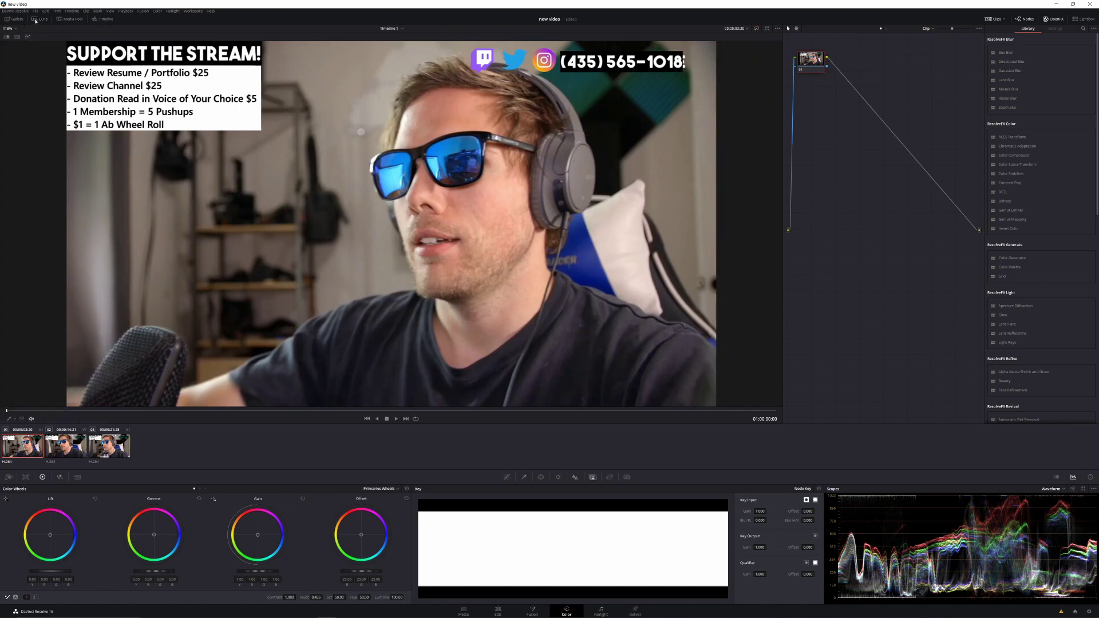
pyautogui.click(1019, 21)
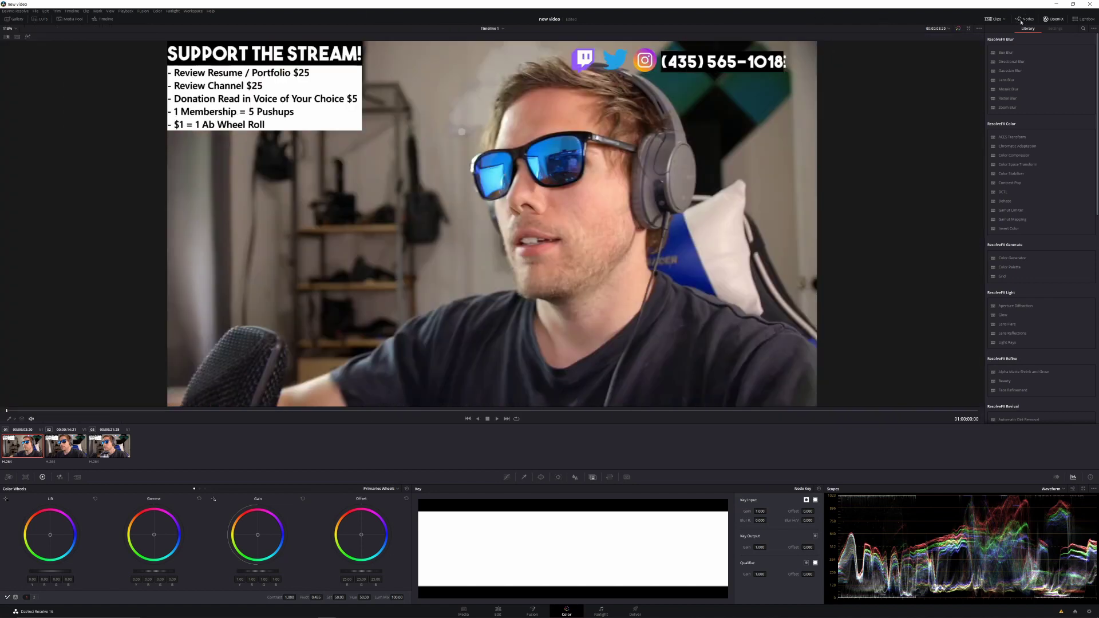
pyautogui.click(1045, 20)
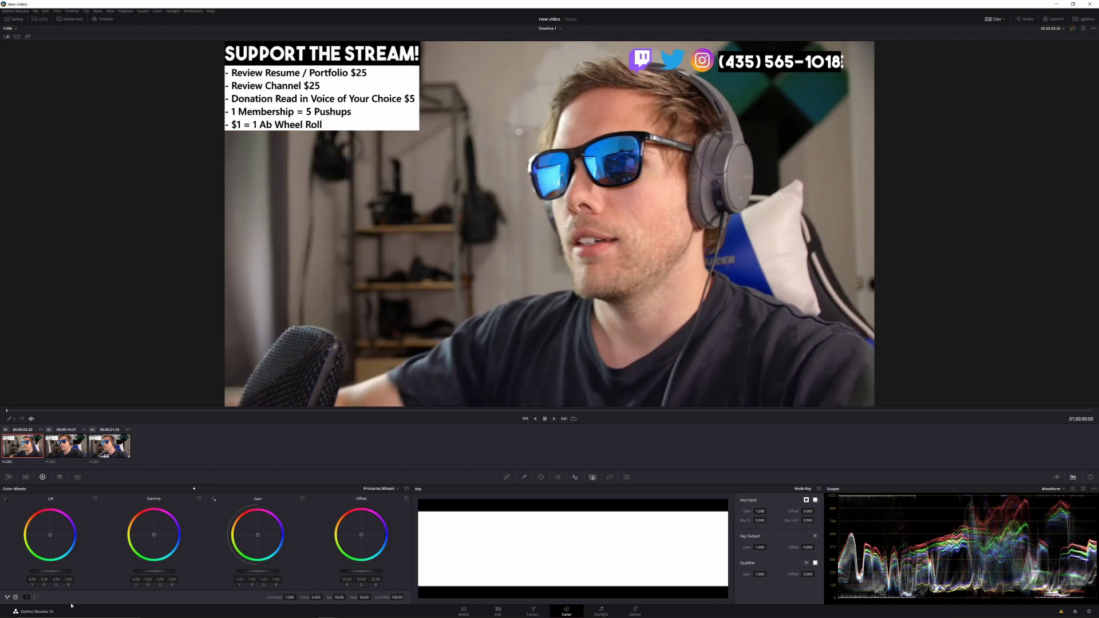
# Step: Strongly raise the first clip's contrast and saturation and set its colour temperature to 4000
pyautogui.scroll(5, 293, 597)
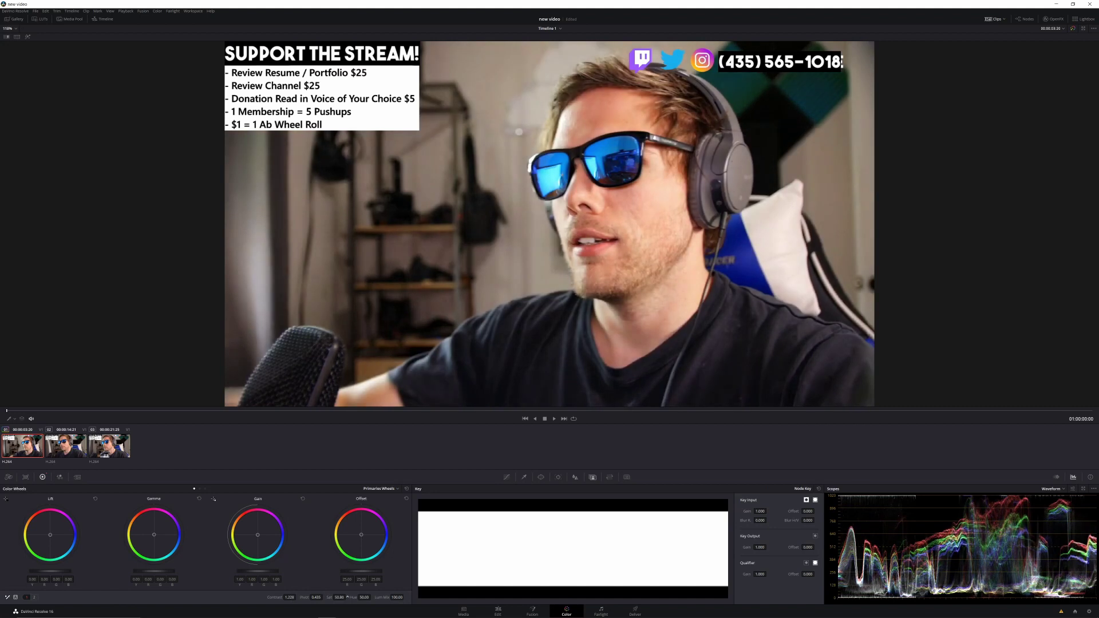
pyautogui.scroll(10, 344, 598)
pyautogui.click(35, 597)
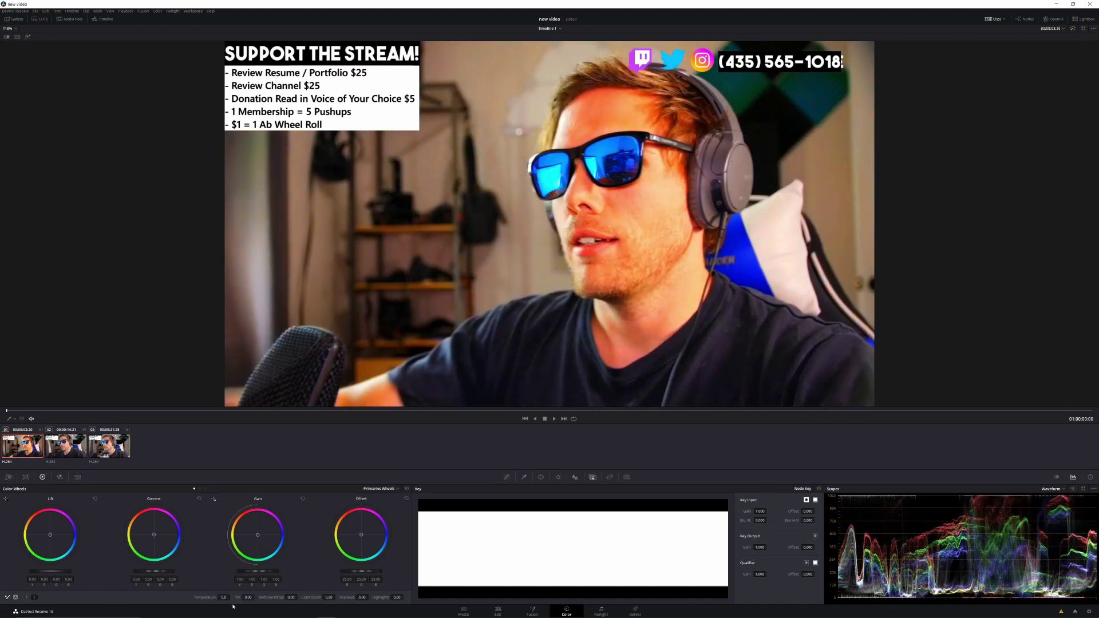
pyautogui.scroll(10, 227, 597)
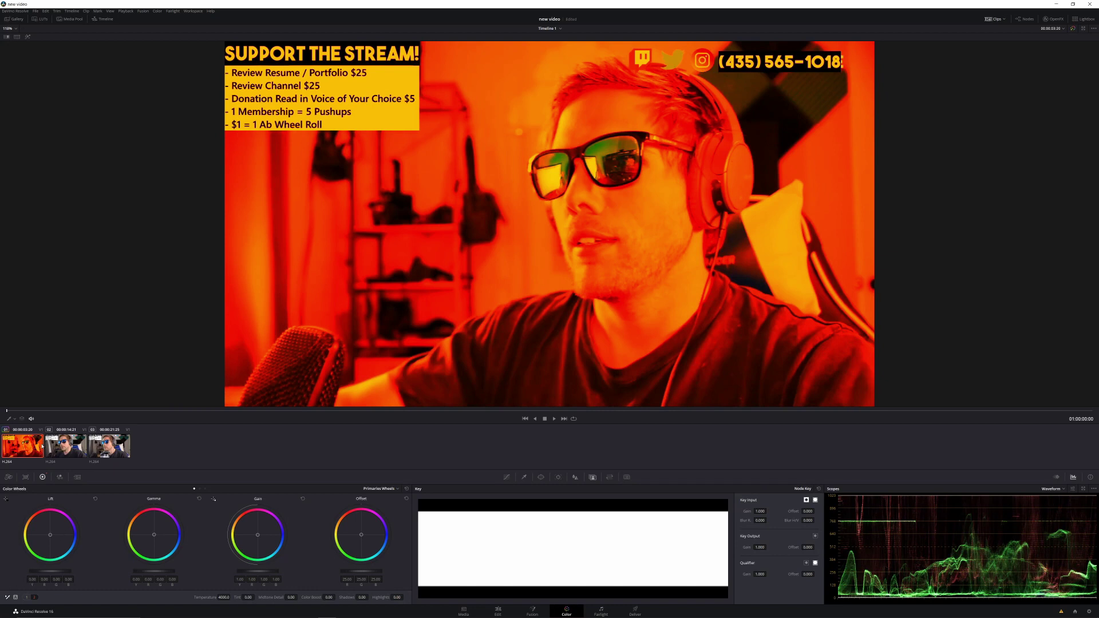
# Step: Apply the previous clip's grade to the second clip and to the third clip
pyautogui.click(65, 446)
pyautogui.press('=')
pyautogui.click(117, 450)
pyautogui.press('=')
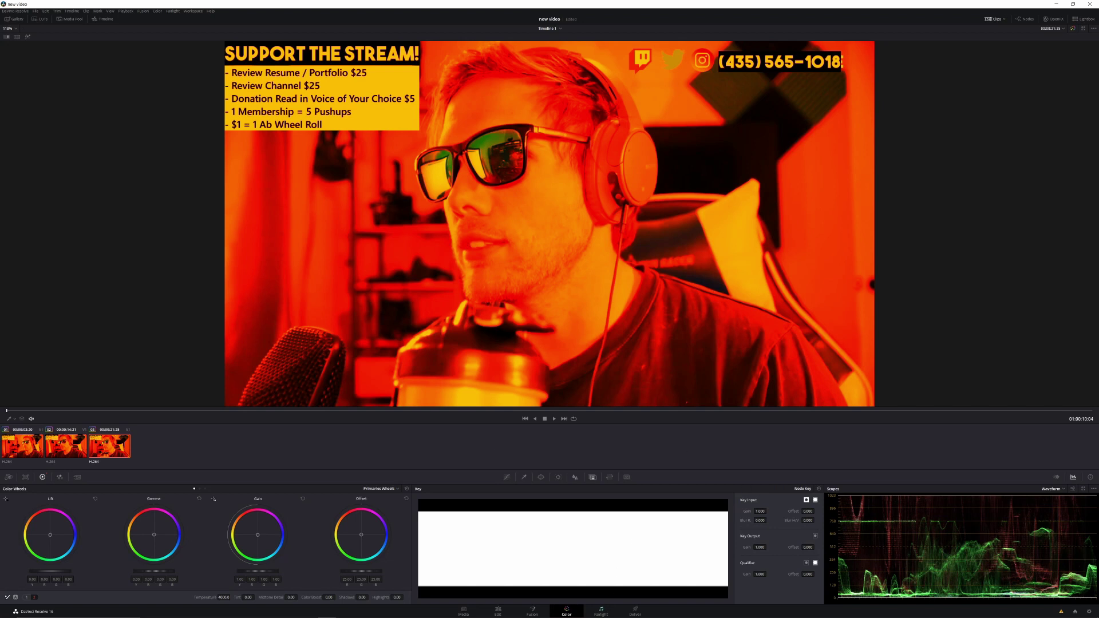
# Step: Look over the Deliver and Fairlight pages and try out resizing the Edit page's timeline area and viewer image
pyautogui.click(607, 614)
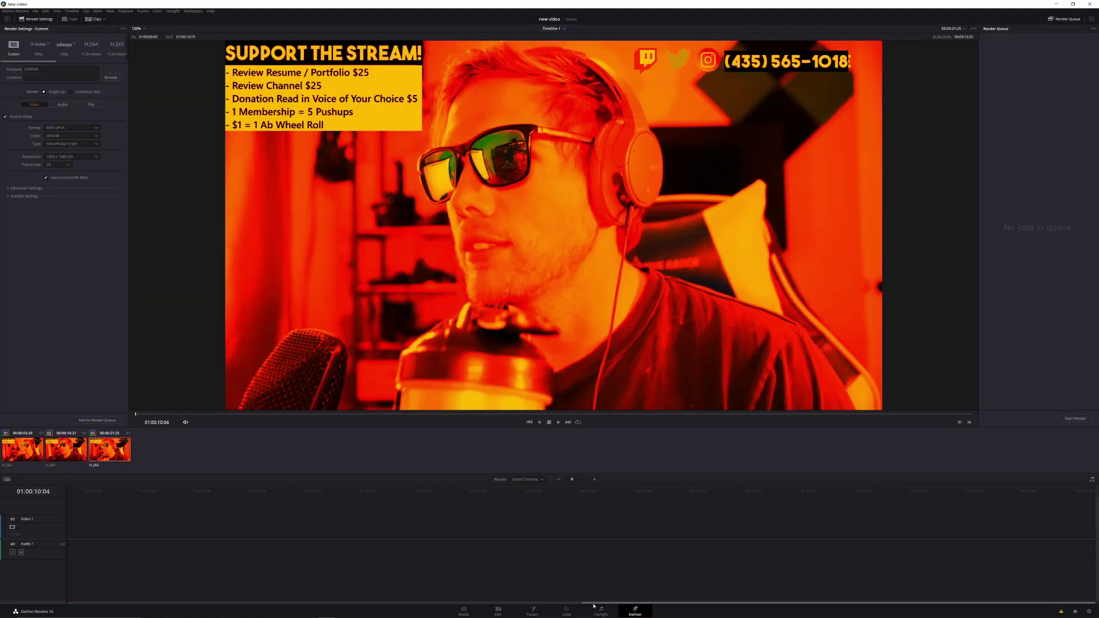
pyautogui.click(594, 608)
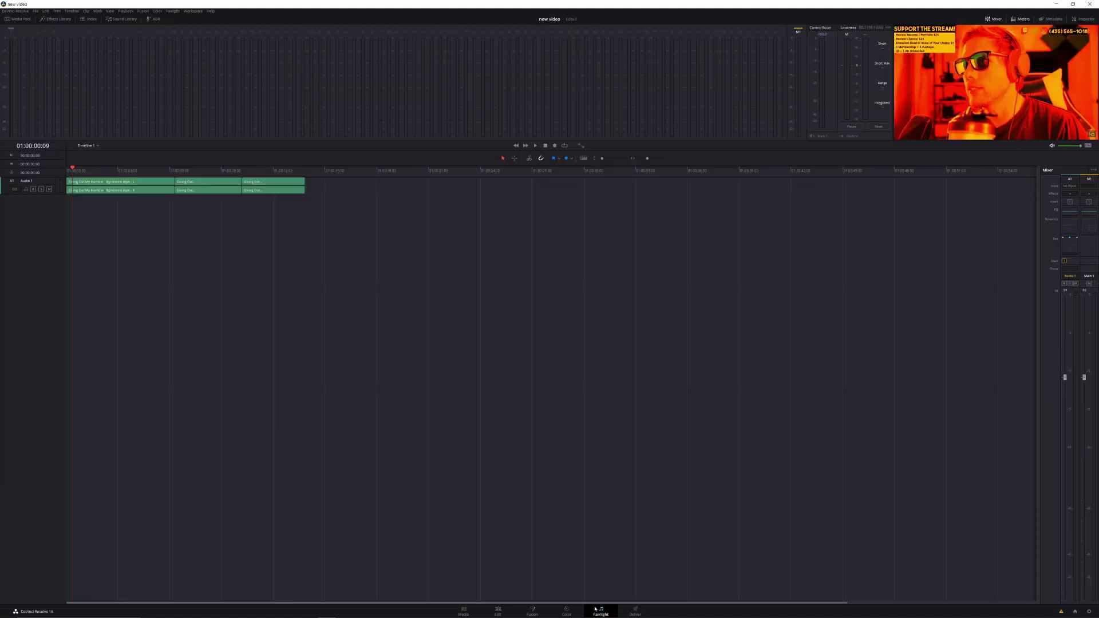
pyautogui.click(509, 611)
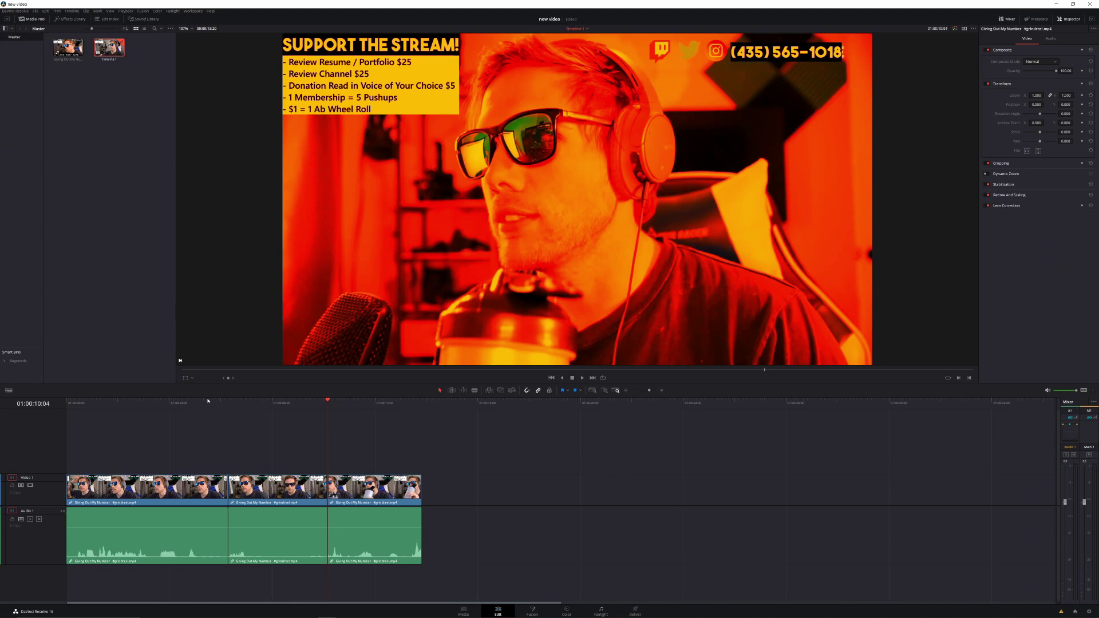
pyautogui.moveTo(205, 397); pyautogui.dragTo(260, 4)
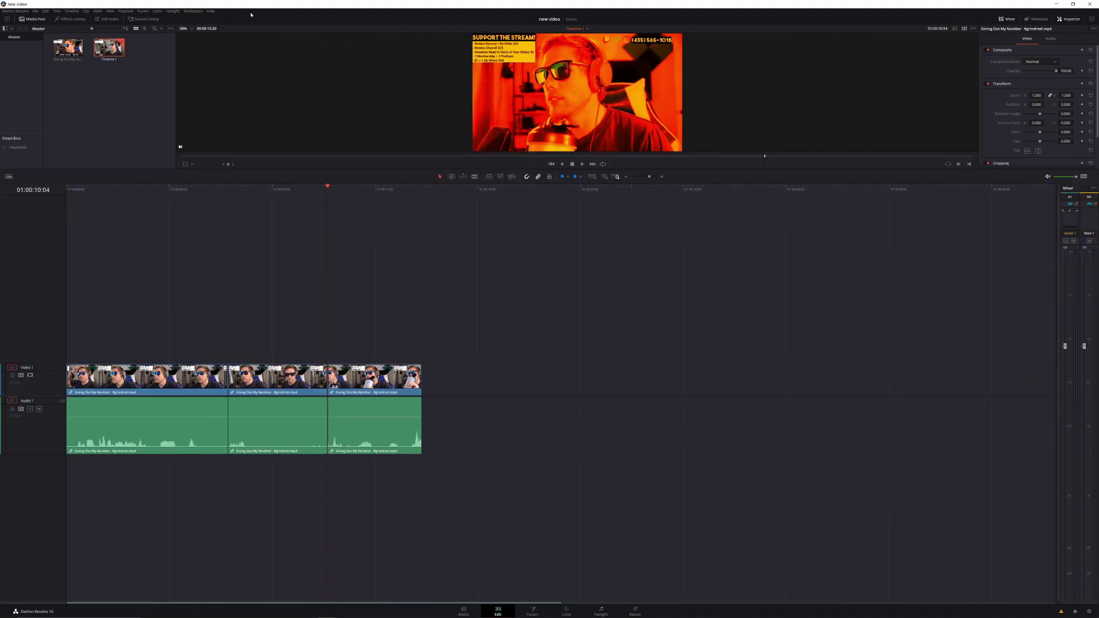
pyautogui.scroll(-2, 442, 102)
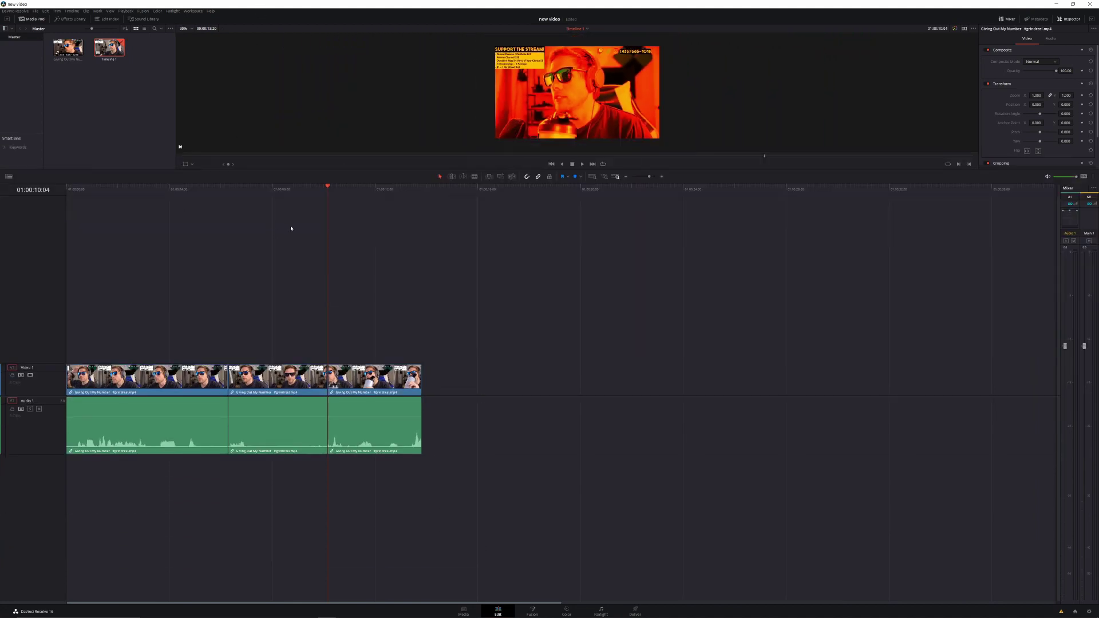
pyautogui.moveTo(238, 182); pyautogui.dragTo(304, 389)
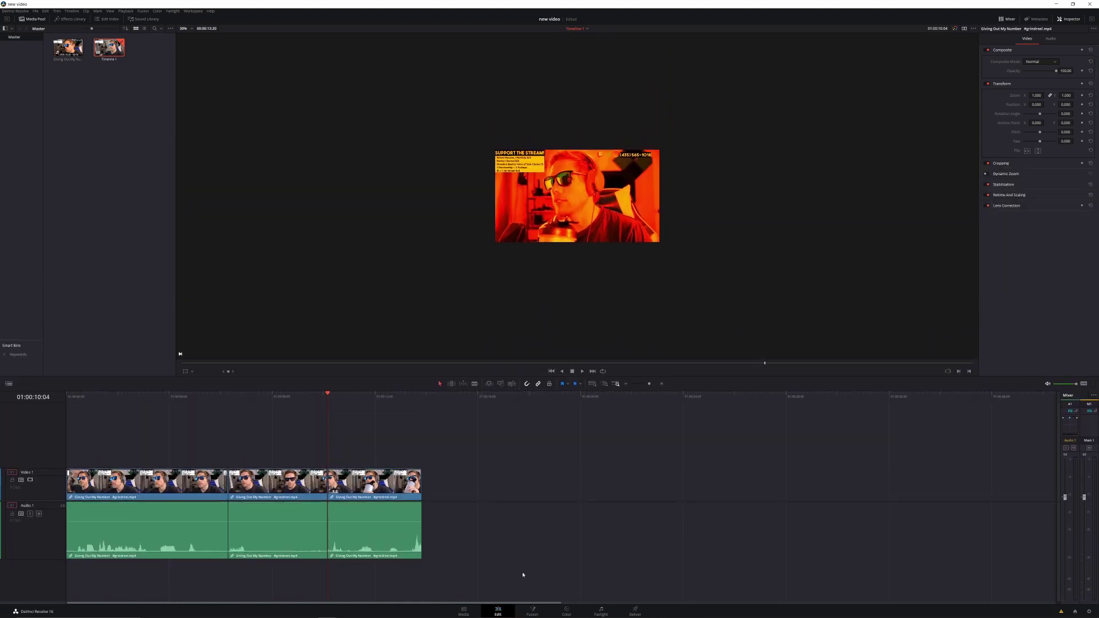
pyautogui.click(601, 612)
# Step: Show the Effects Library on the Edit page and look over the first clip's video and audio properties in the Inspector
pyautogui.click(71, 19)
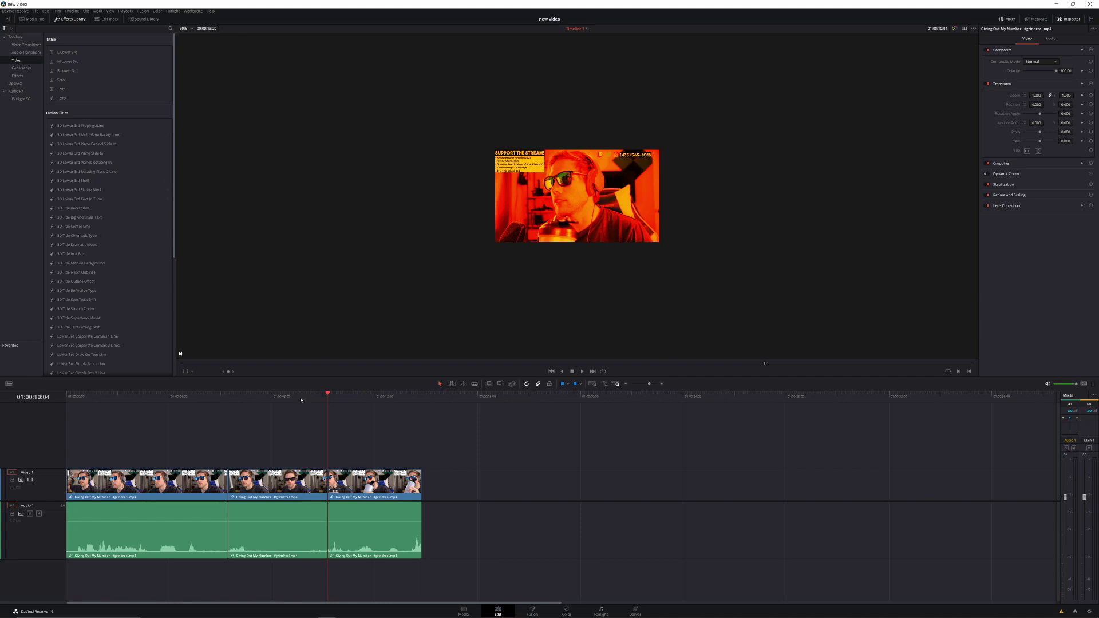
pyautogui.click(190, 477)
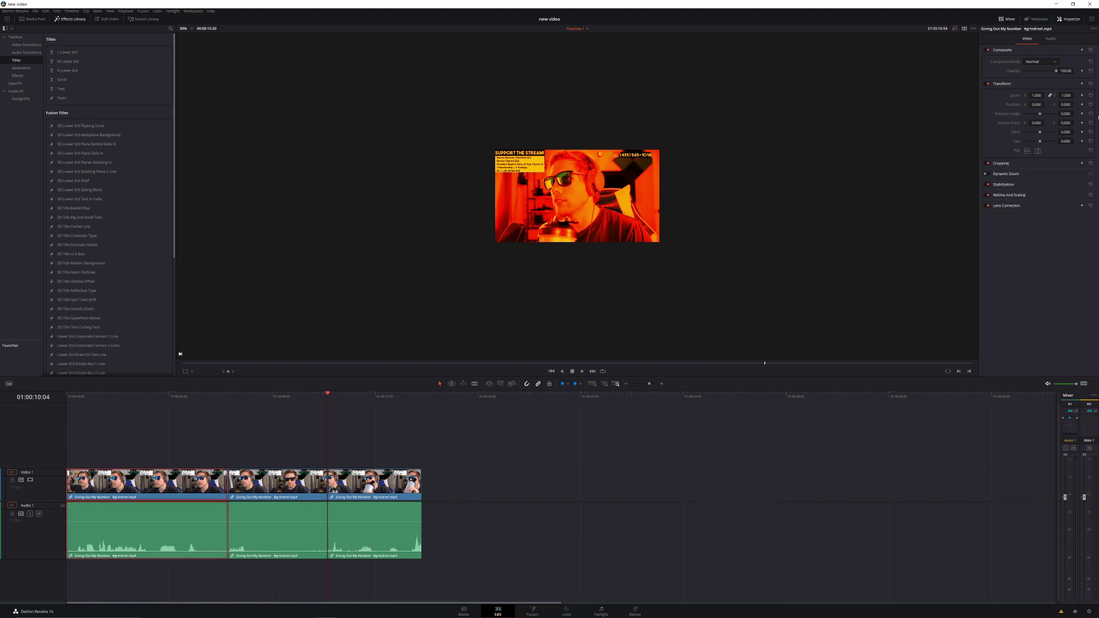
pyautogui.click(1070, 20)
pyautogui.click(1071, 20)
pyautogui.click(1051, 38)
pyautogui.click(1031, 41)
# Step: Add the Multiband Compressor audio effect to the first clip's audio and close the effect's settings window
pyautogui.scroll(-2, 117, 278)
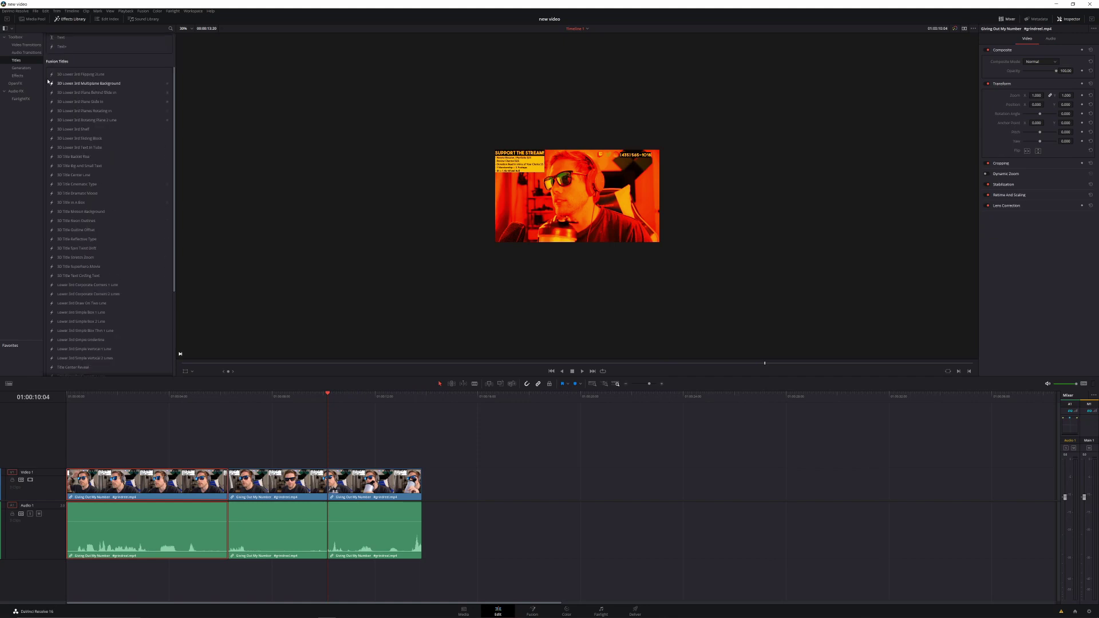
pyautogui.click(26, 38)
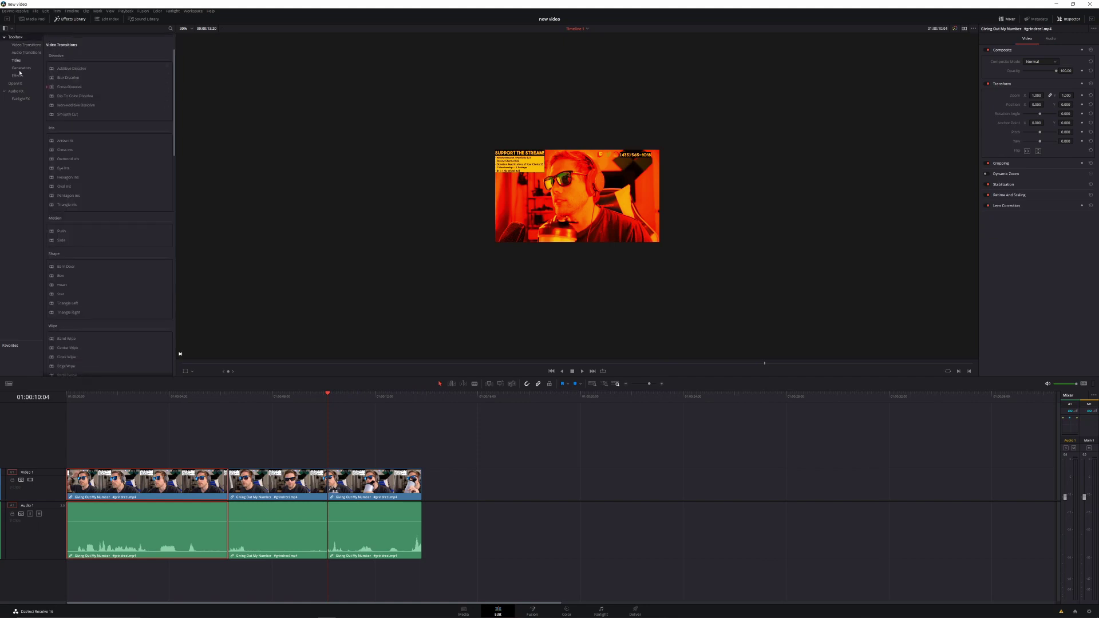
pyautogui.click(11, 93)
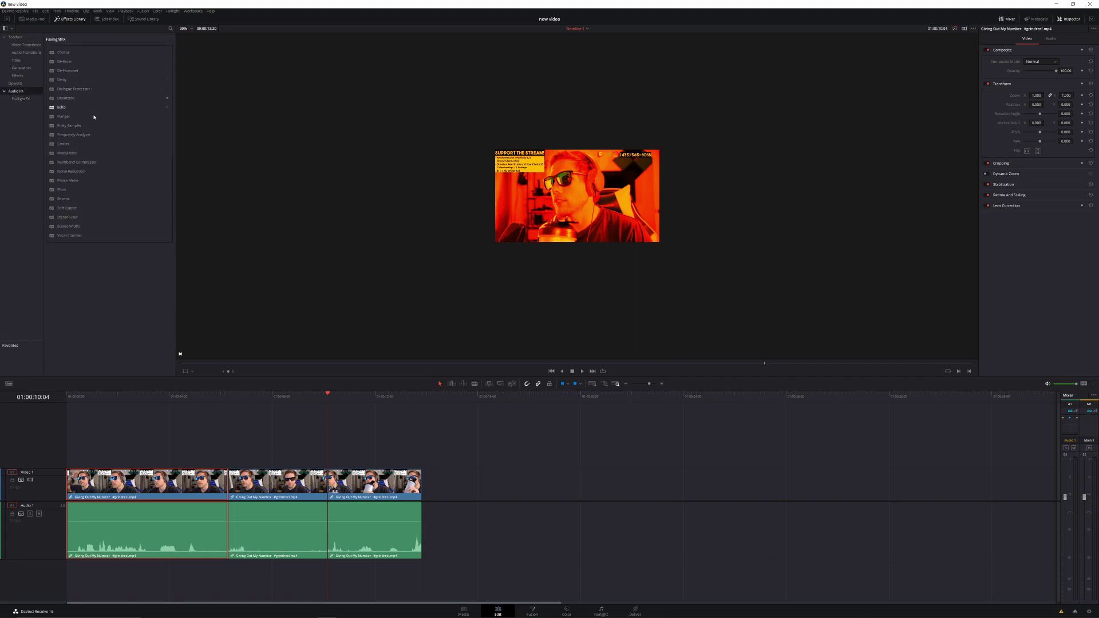
pyautogui.moveTo(82, 163); pyautogui.dragTo(143, 535)
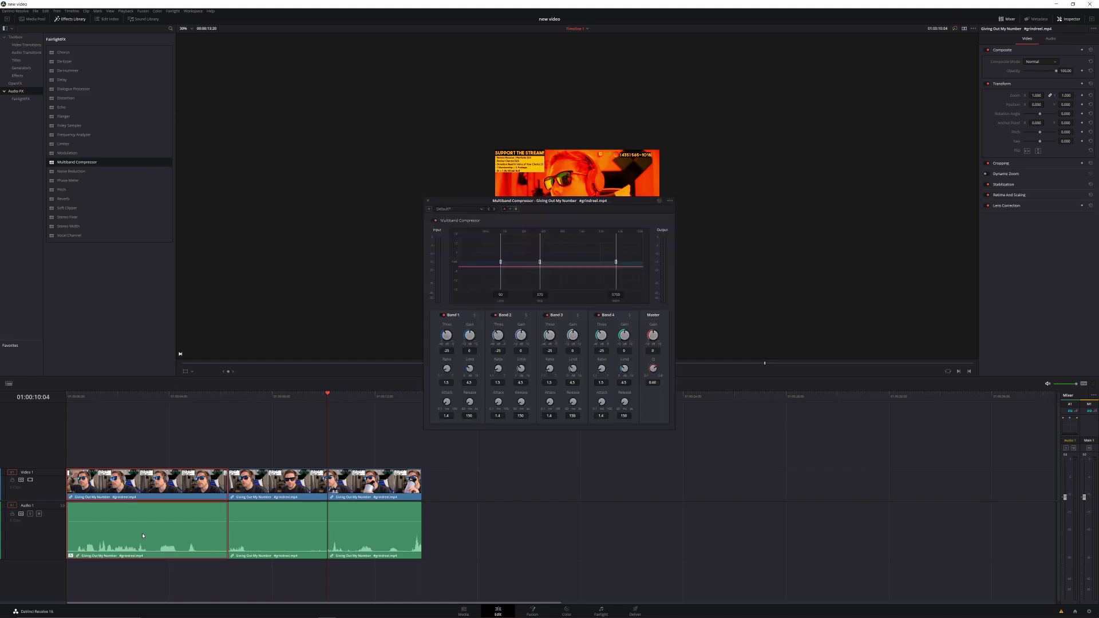
pyautogui.click(428, 200)
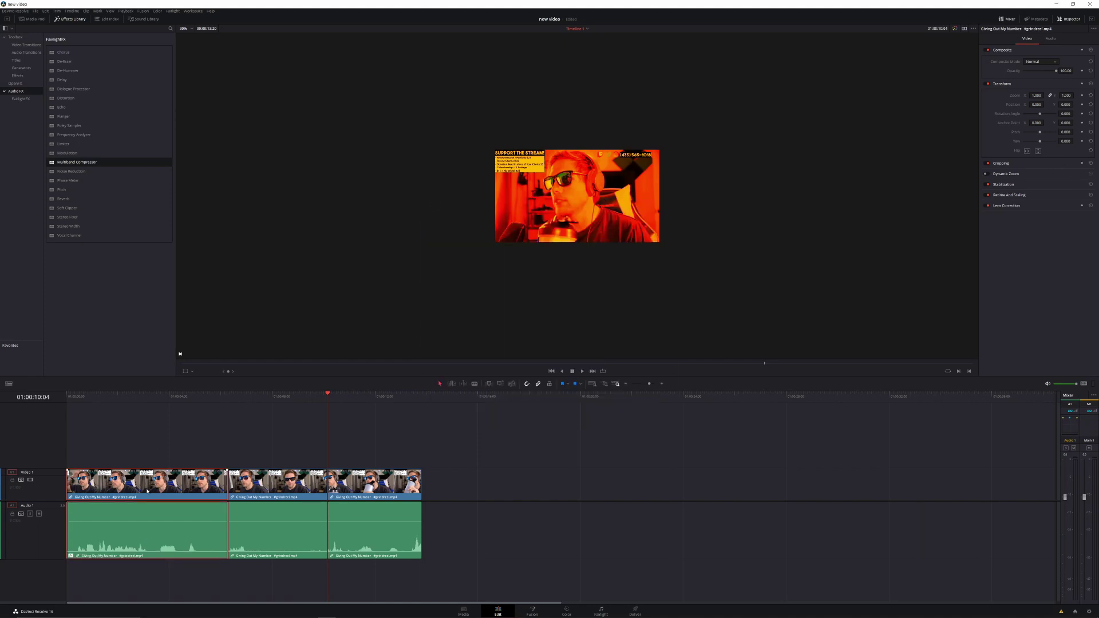
# Step: Delete the Multiband Compressor from the first clip's audio, and switch the clip equalizer on and off again
pyautogui.click(153, 469)
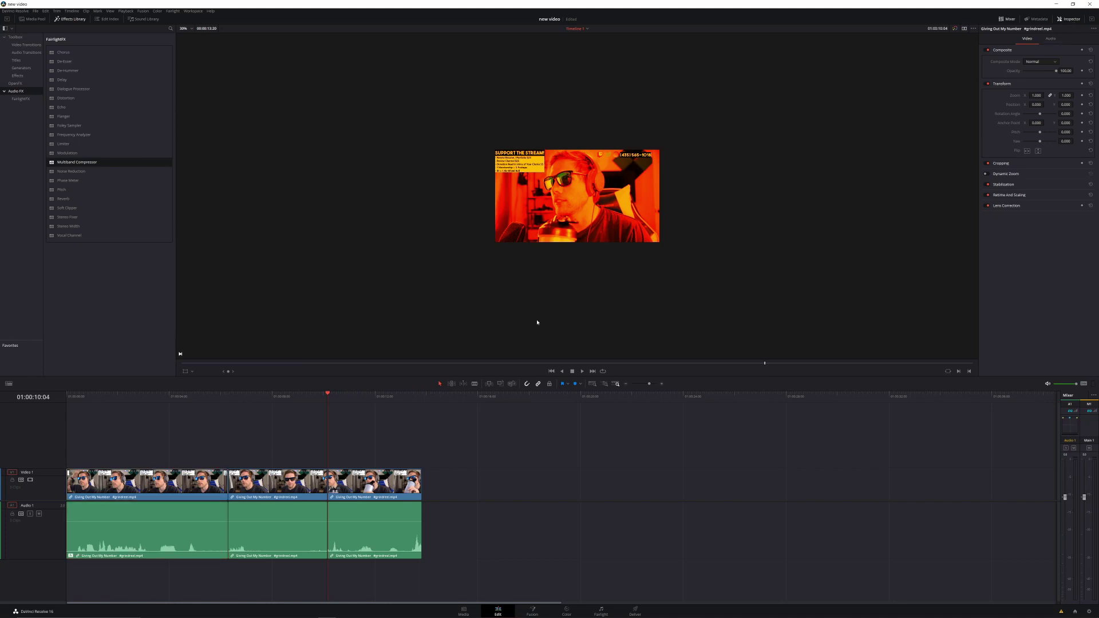
pyautogui.click(166, 471)
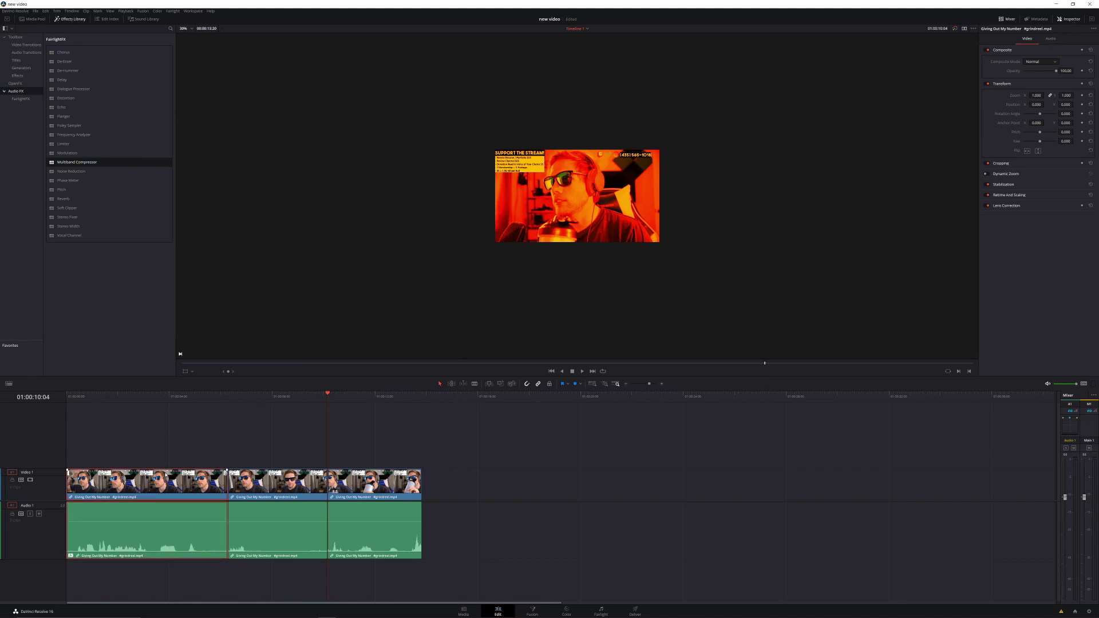
pyautogui.click(1051, 39)
pyautogui.scroll(-3, 1045, 64)
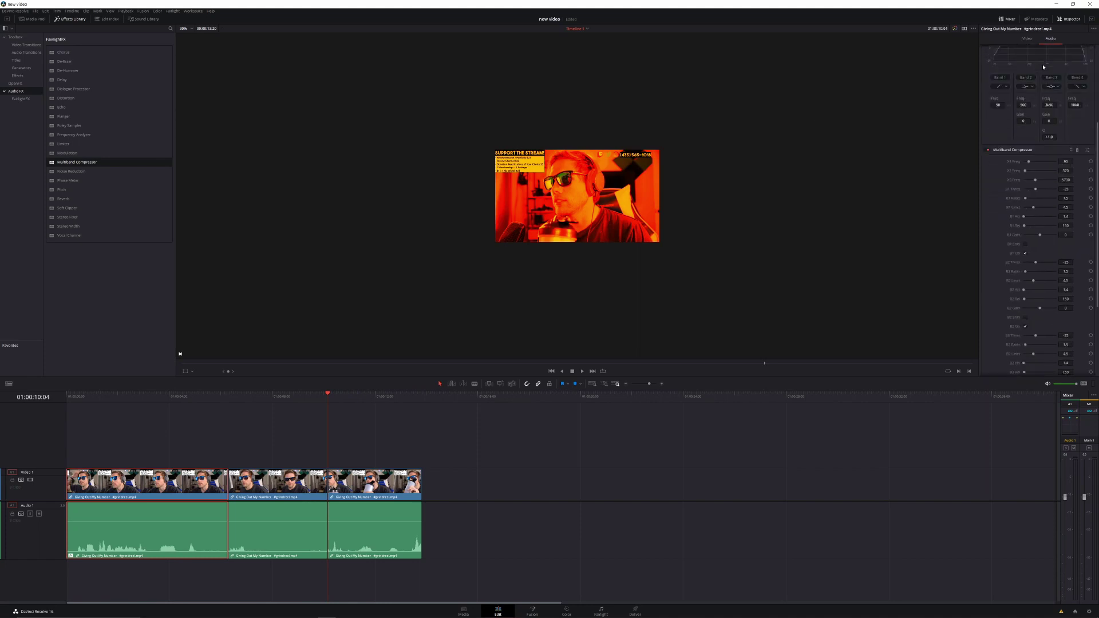
pyautogui.click(1009, 150)
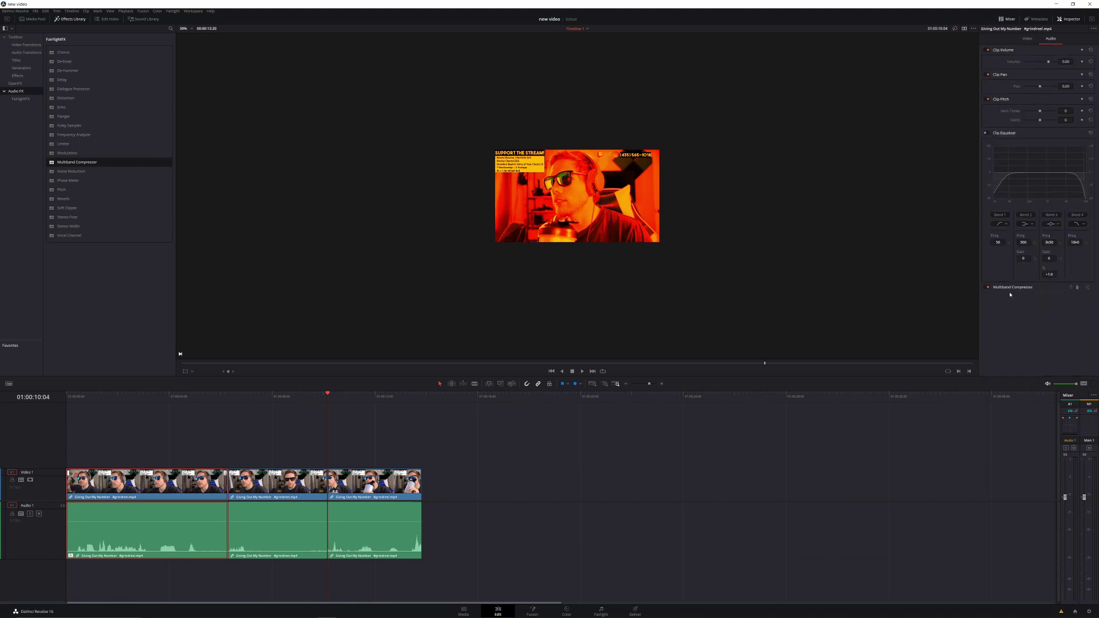
pyautogui.click(1078, 288)
pyautogui.click(987, 134)
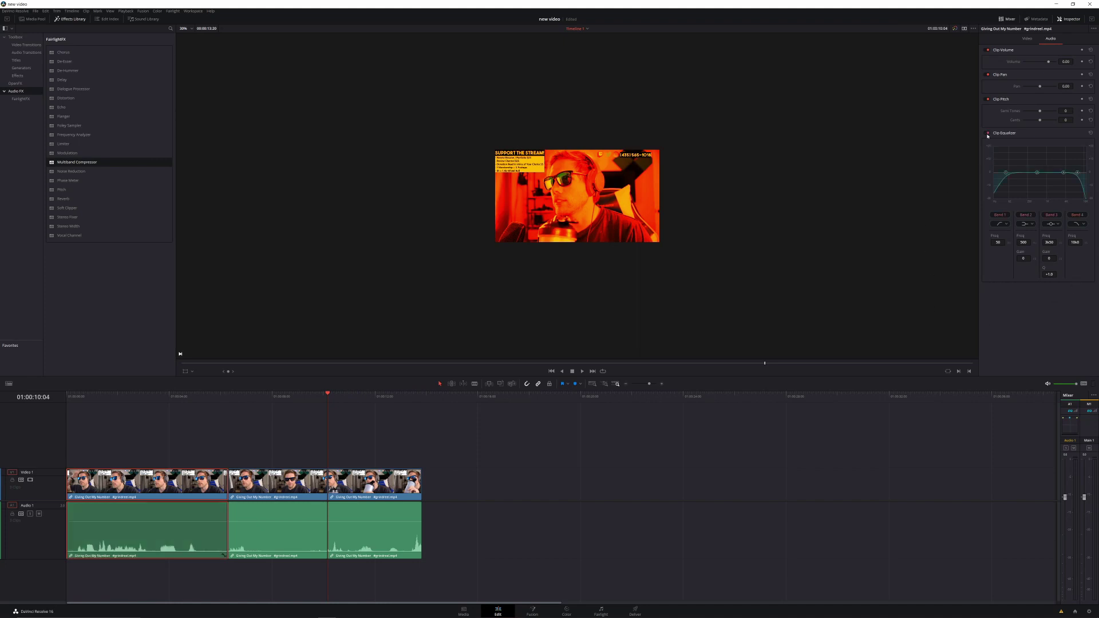
pyautogui.click(988, 135)
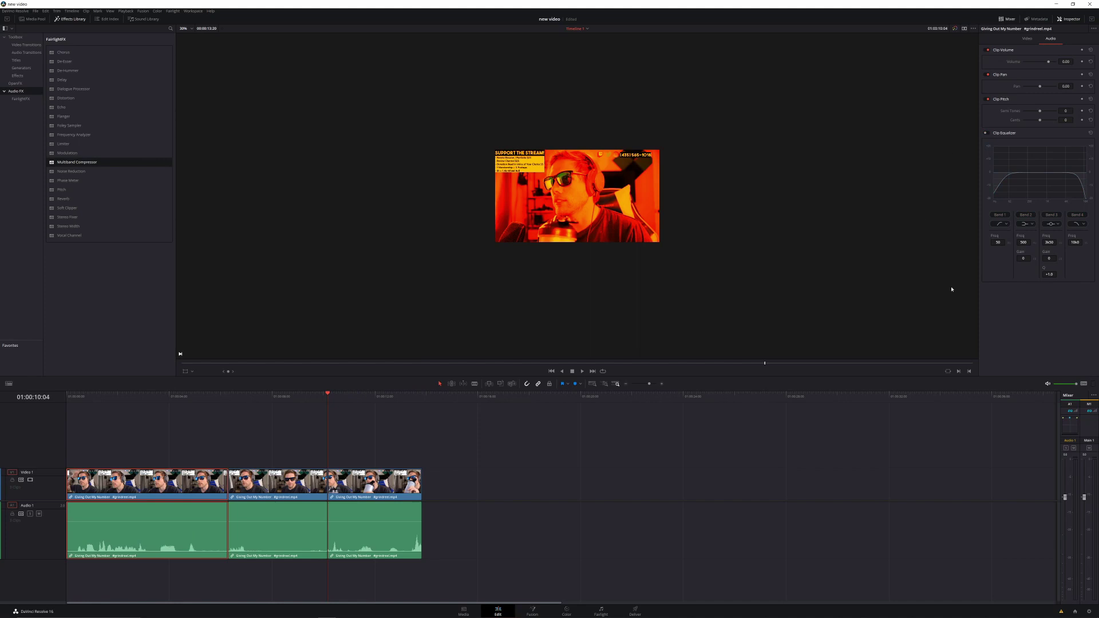
# Step: Add a plain Text title on a new track above the first clip, about 3 seconds long, starting at 01:00:01:07
pyautogui.click(26, 44)
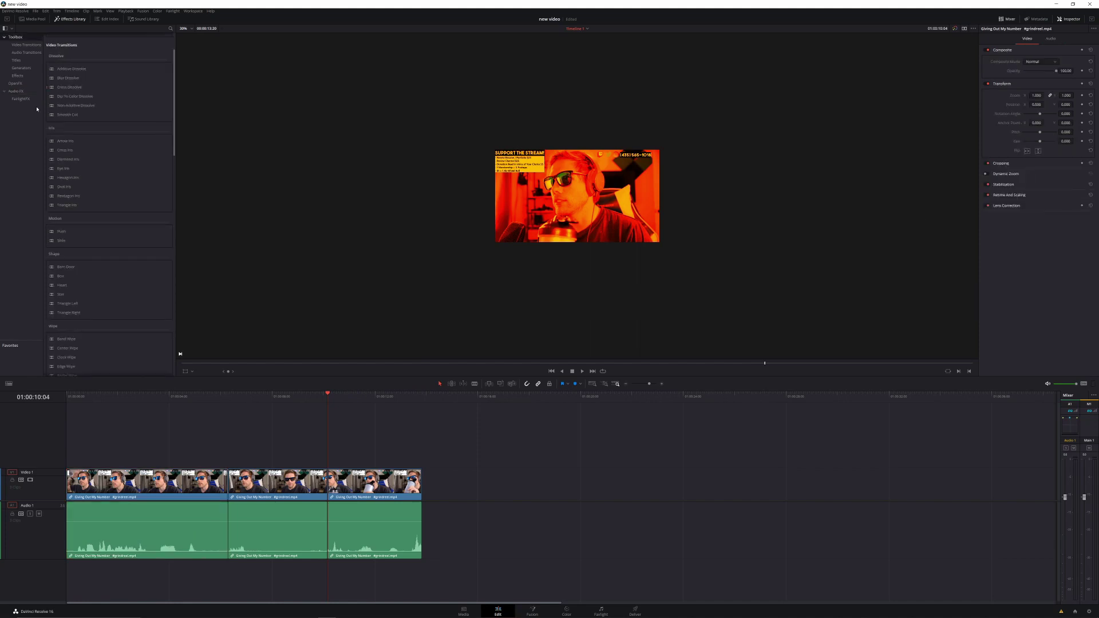
pyautogui.click(16, 60)
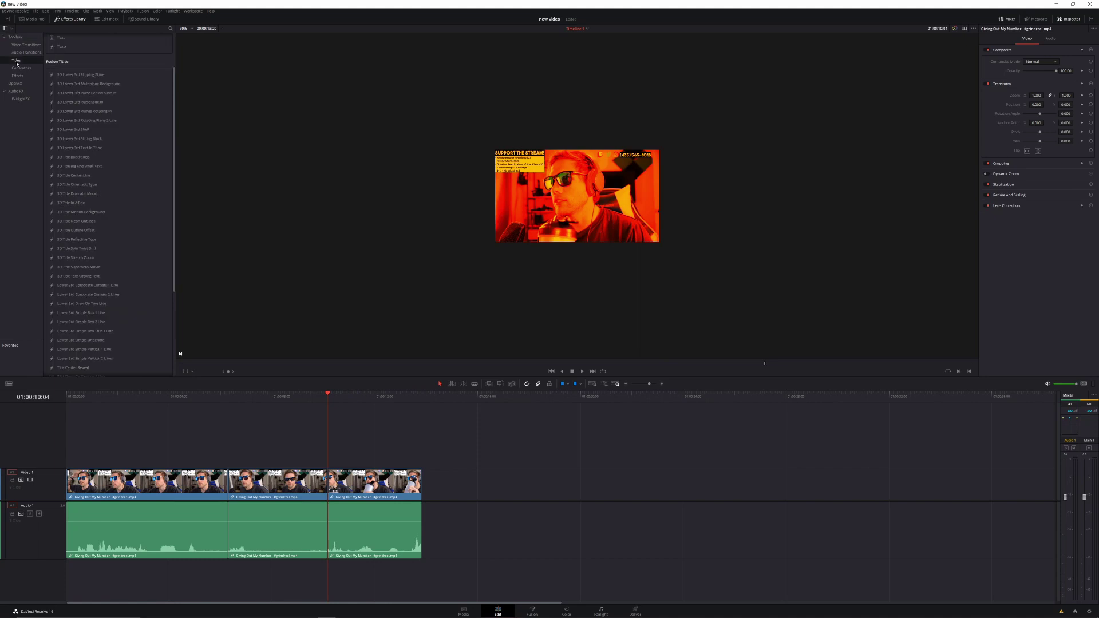
pyautogui.scroll(3, 102, 146)
pyautogui.moveTo(61, 88); pyautogui.dragTo(175, 446)
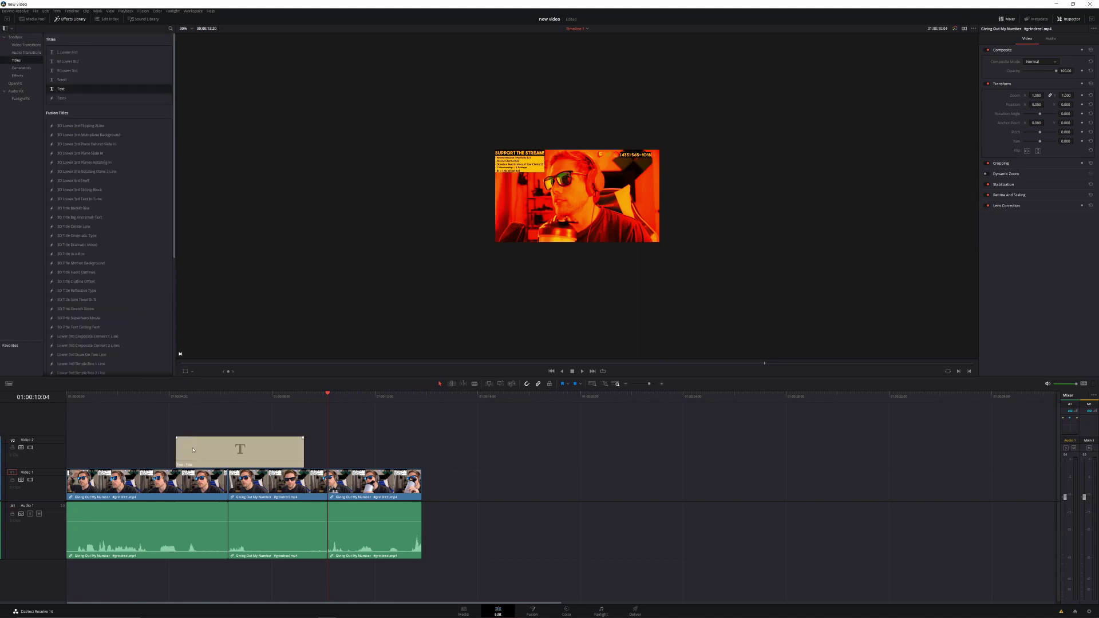
pyautogui.moveTo(297, 457); pyautogui.dragTo(182, 452)
pyautogui.press('Up')
pyautogui.press('Up')
pyautogui.click(124, 452)
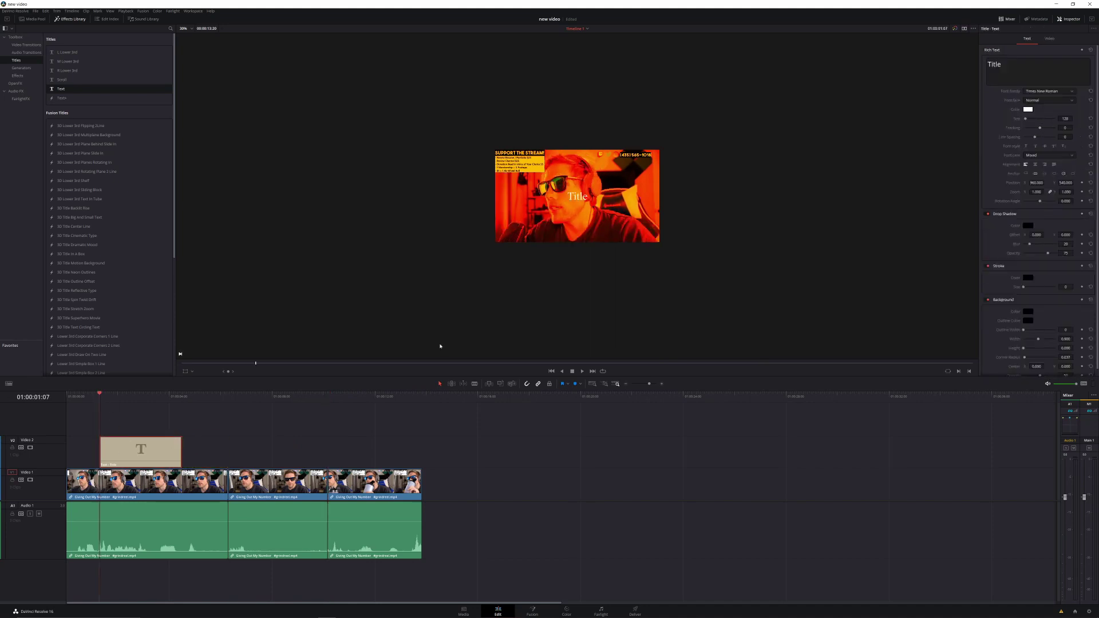
# Step: Change the title's text to "Hi my name is" plus the speaker's first name, and move it to the picture's lower-left corner
pyautogui.tripleClick(1043, 78)
pyautogui.write('Hi my name is mike')
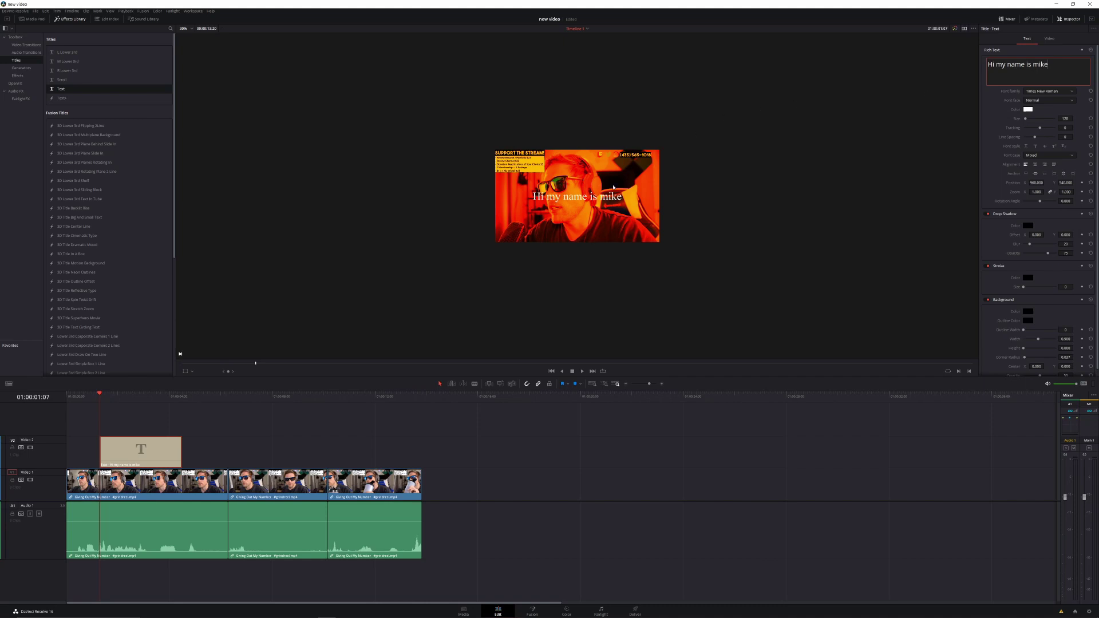
pyautogui.scroll(6, 645, 168)
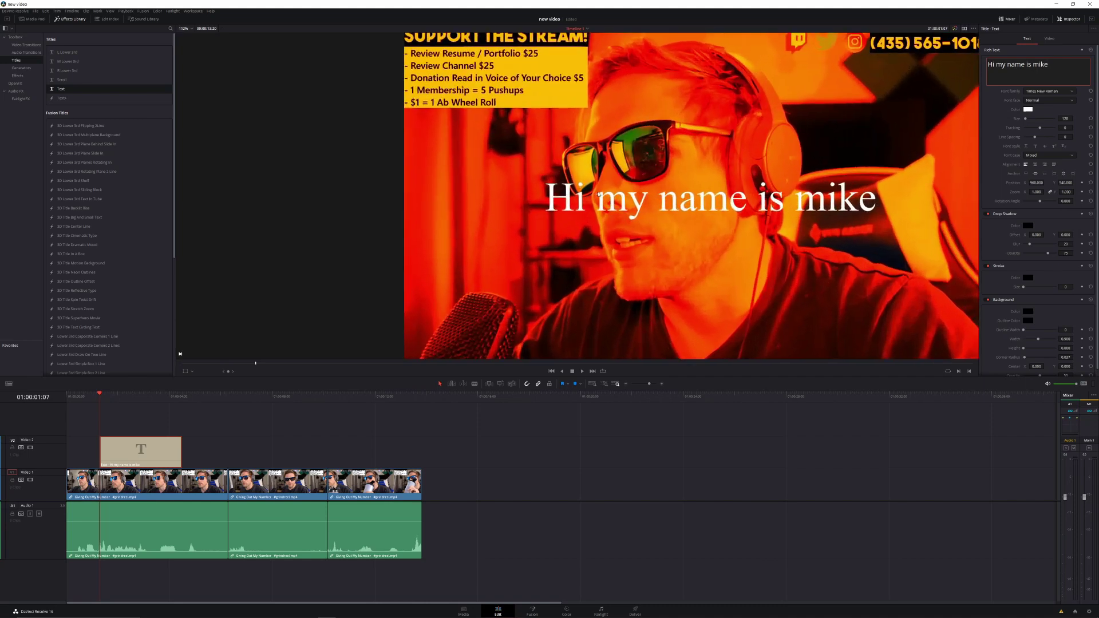
pyautogui.scroll(-1, 598, 193)
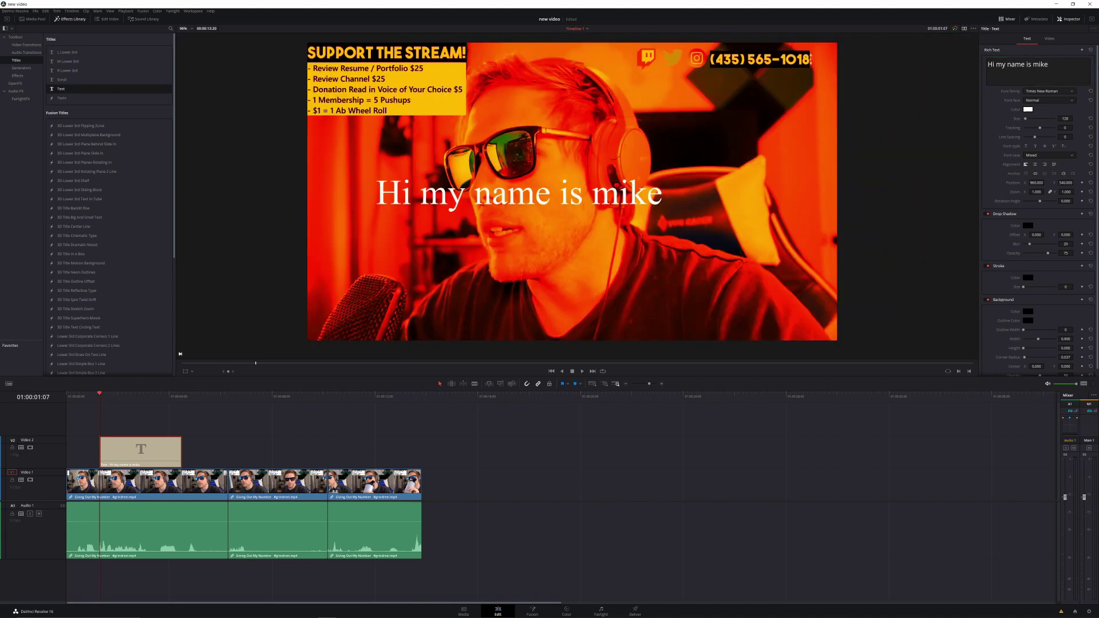
pyautogui.click(1050, 39)
pyautogui.moveTo(1037, 105); pyautogui.dragTo(1066, 105)
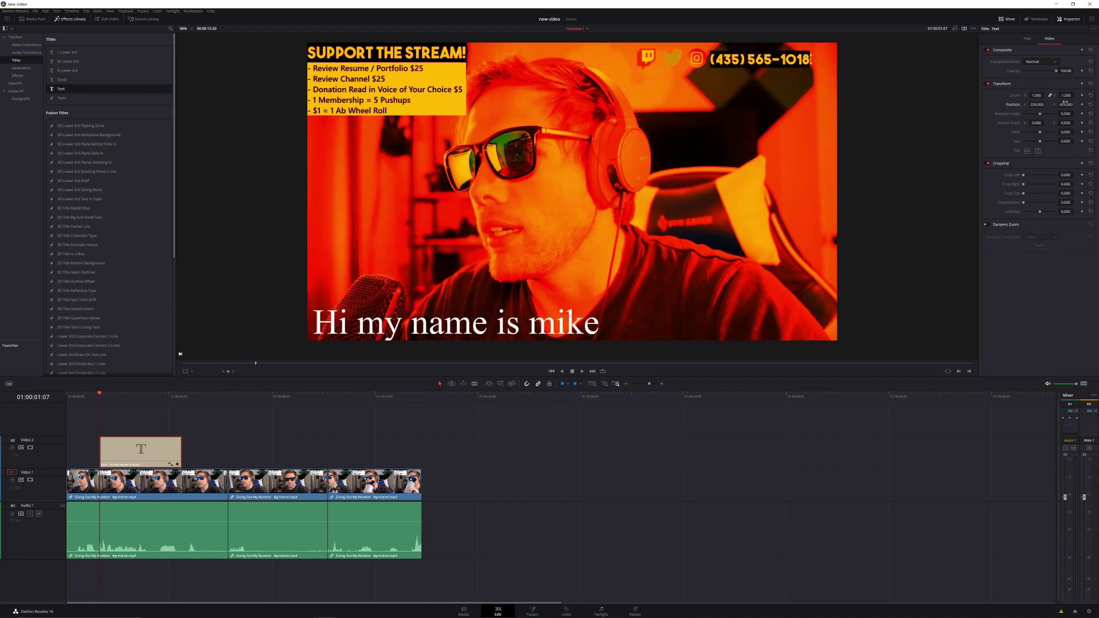
# Step: Change the title's font to Bebas Neue and offset its drop shadow from the lettering
pyautogui.click(1028, 39)
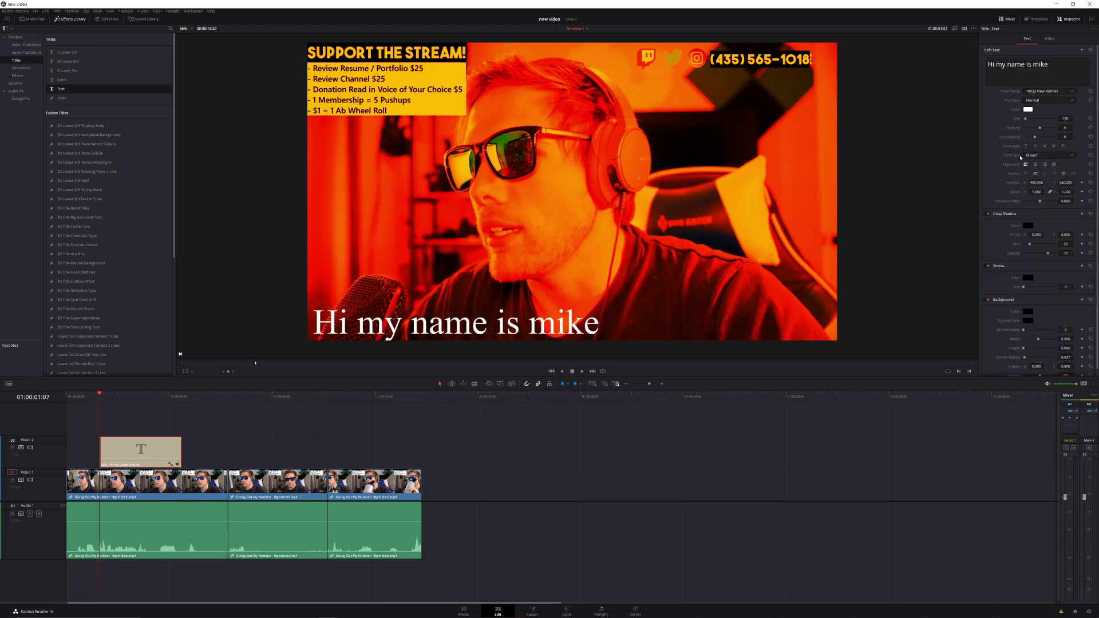
pyautogui.click(1038, 93)
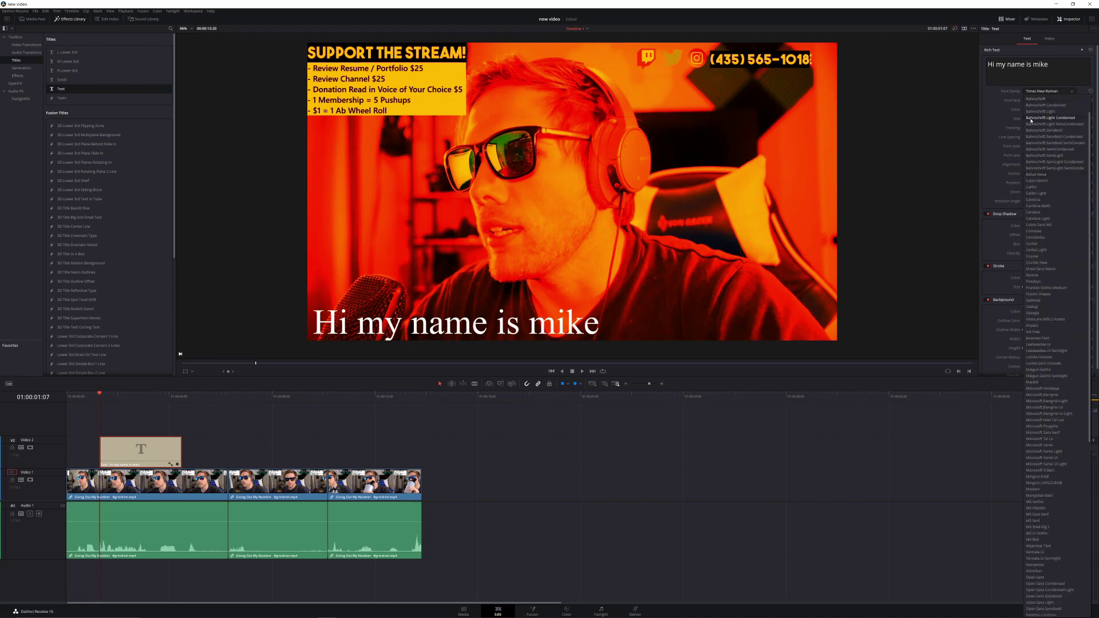
pyautogui.click(1038, 175)
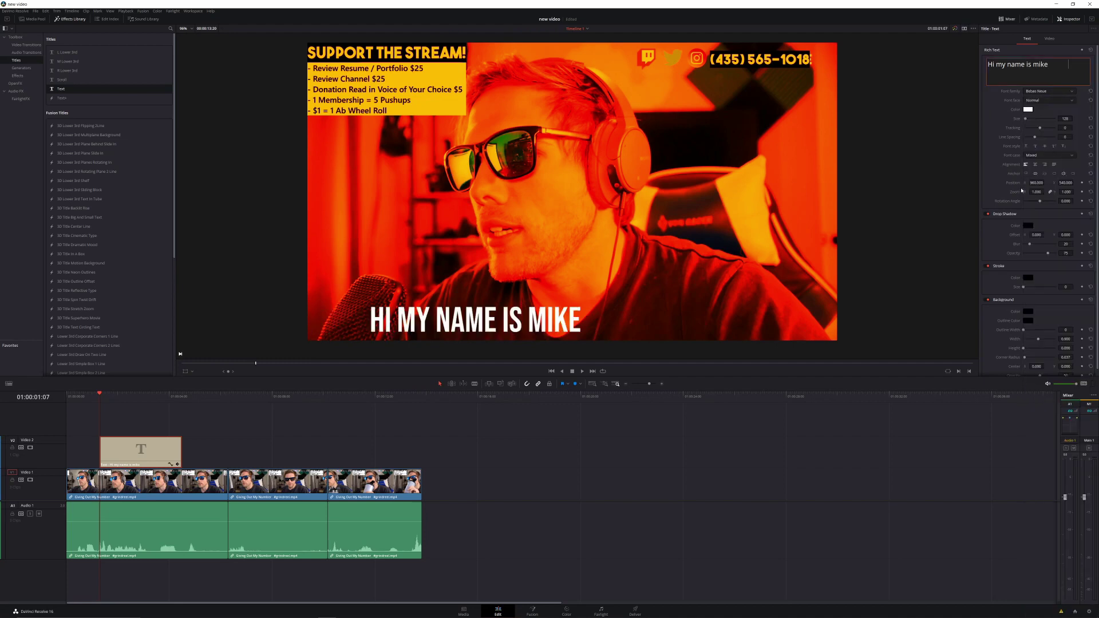
pyautogui.moveTo(1036, 235); pyautogui.dragTo(1037, 235)
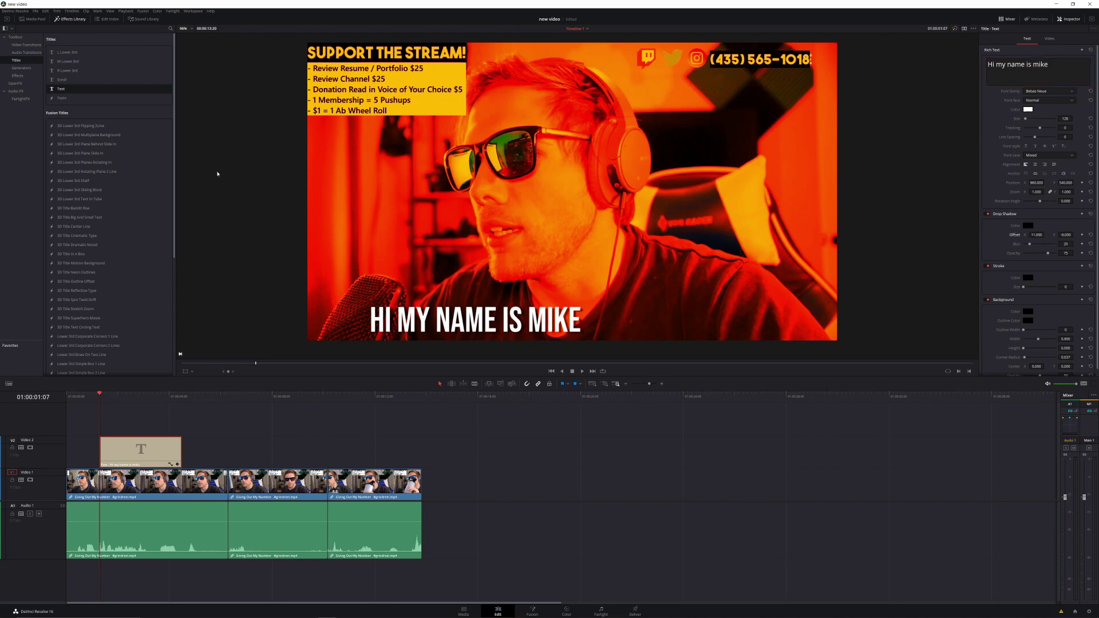
# Step: Set up the delivery output with the file name "new video", saved in the Youtube videos folder under Documents
pyautogui.hotkey('shift', '8')
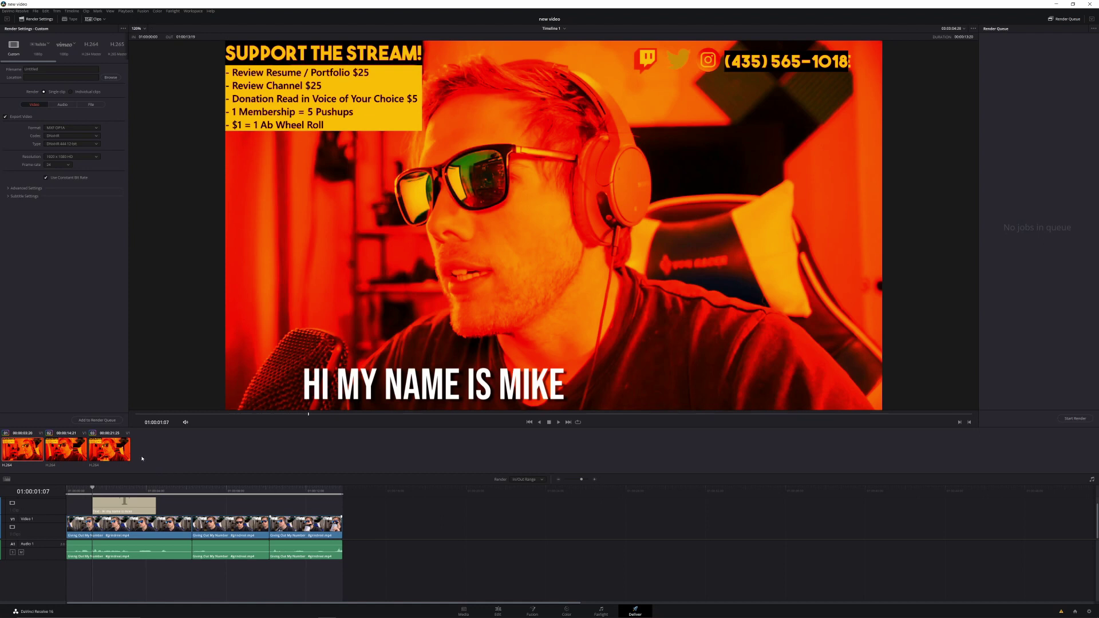
pyautogui.click(60, 70)
pyautogui.write('New')
pyautogui.click(107, 78)
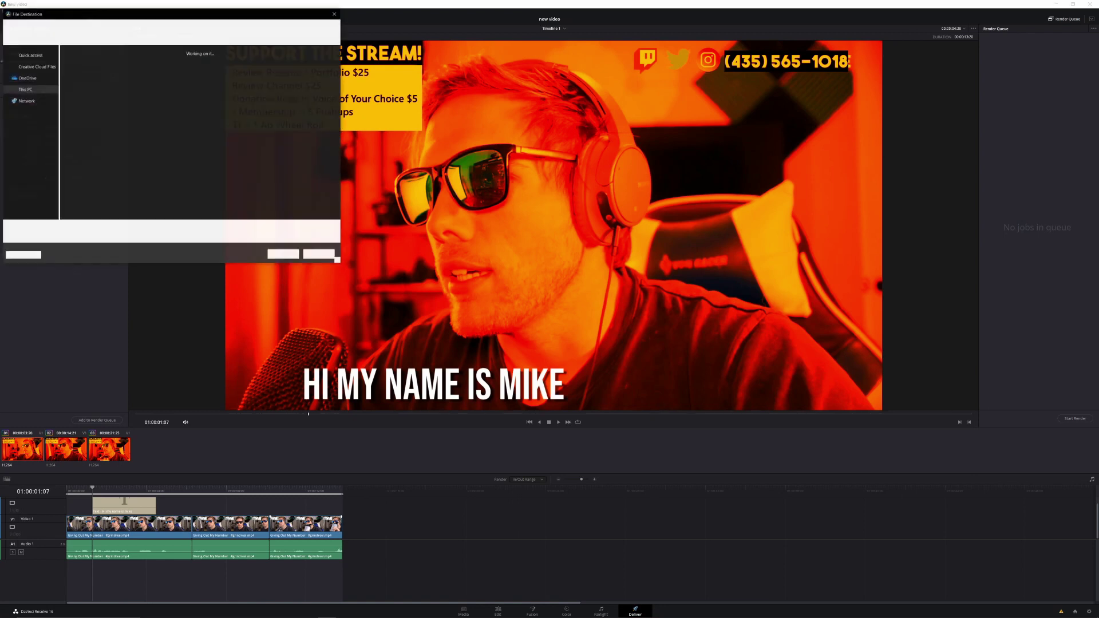
pyautogui.scroll(8, 32, 135)
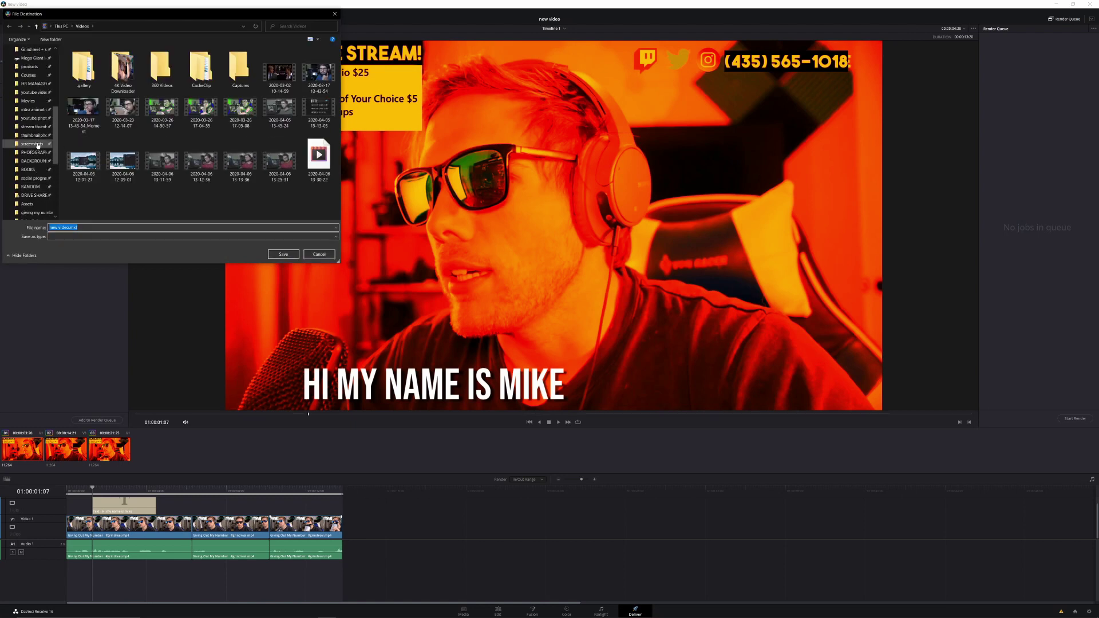
pyautogui.scroll(2, 32, 135)
pyautogui.click(32, 115)
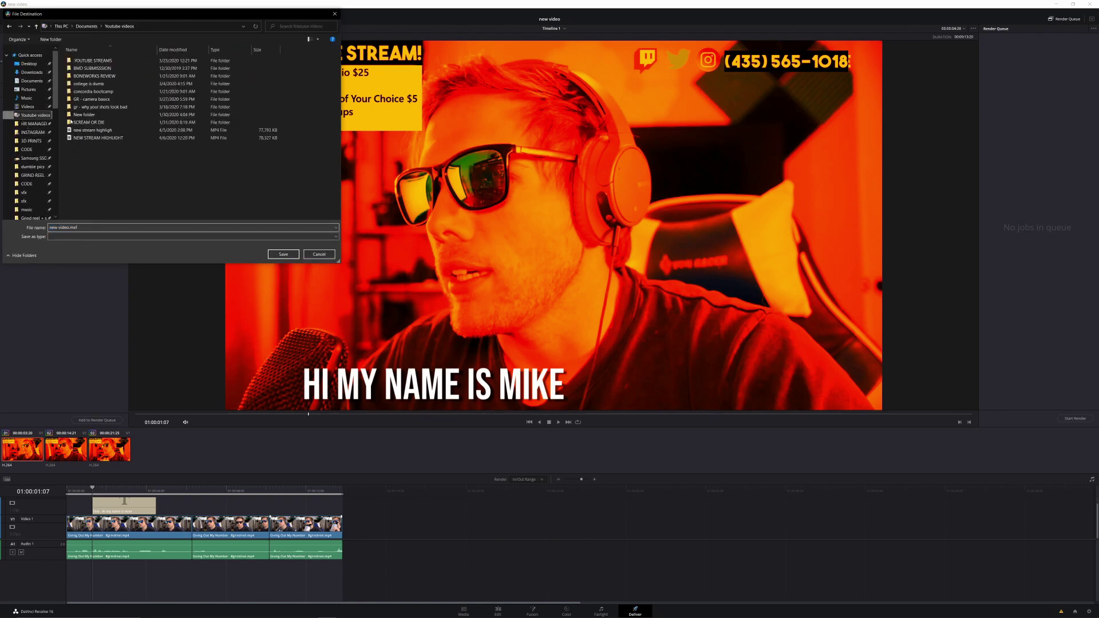
pyautogui.click(283, 254)
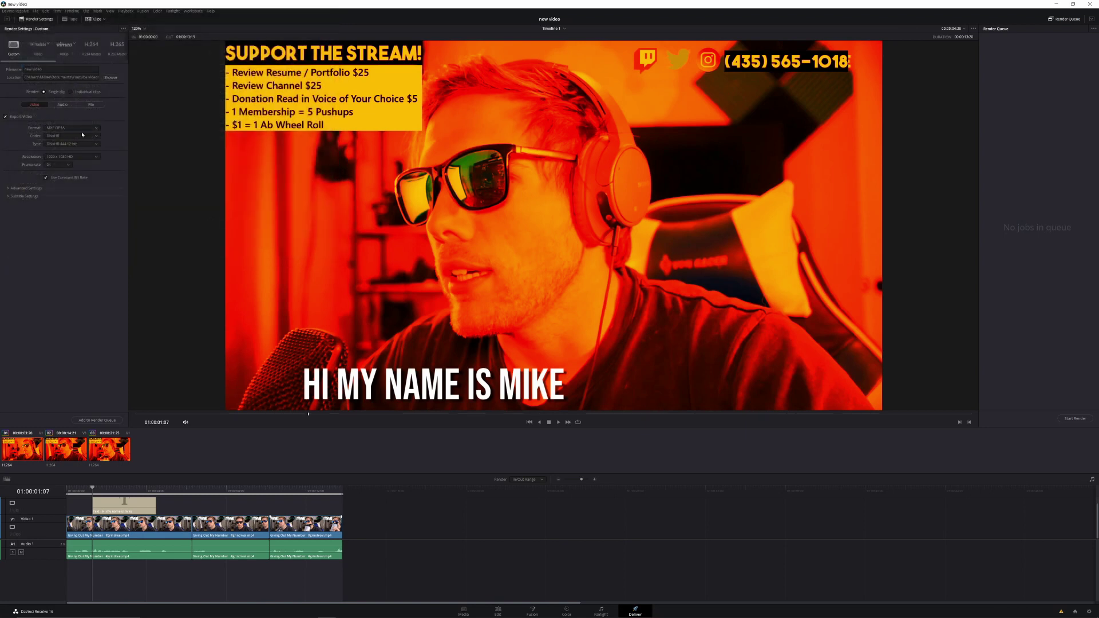
# Step: Set the video export format to MP4 with the H.264 codec
pyautogui.click(80, 129)
pyautogui.click(51, 179)
pyautogui.click(50, 144)
pyautogui.click(75, 158)
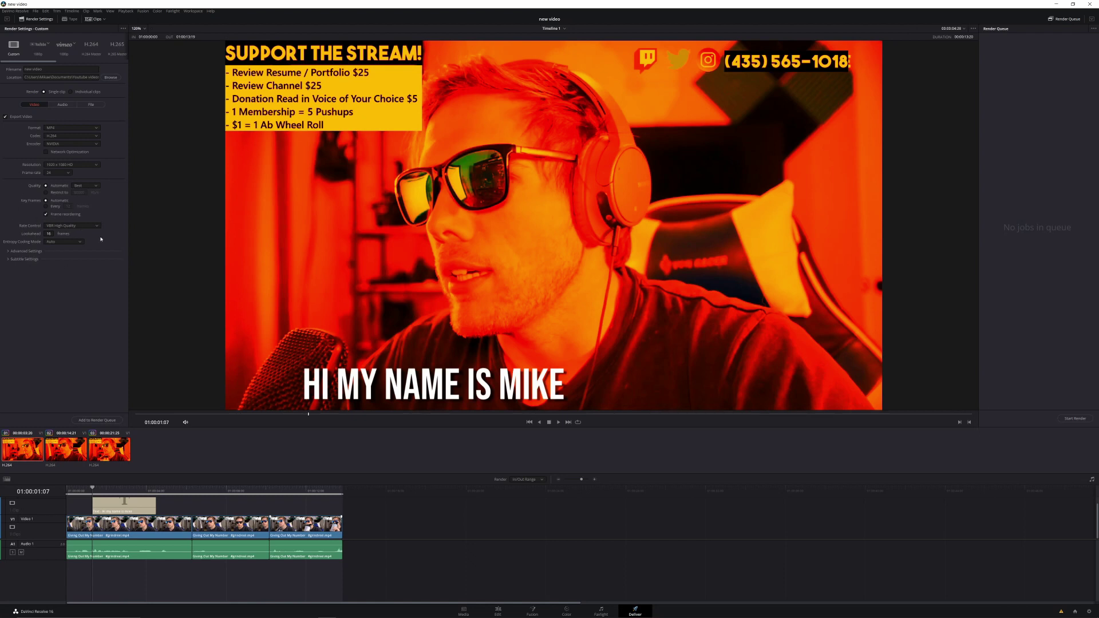
# Step: Queue and render the Timeline 1 job, and play the exported "new video" file from the Youtube videos folder
pyautogui.click(82, 420)
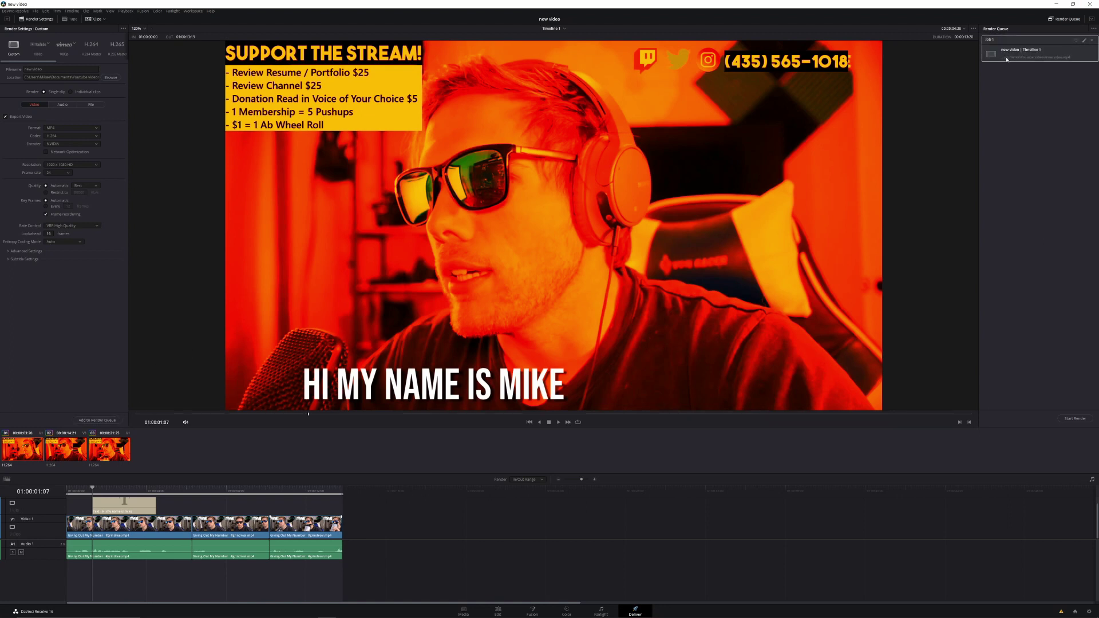
pyautogui.click(1024, 73)
pyautogui.click(1027, 51)
pyautogui.click(1075, 419)
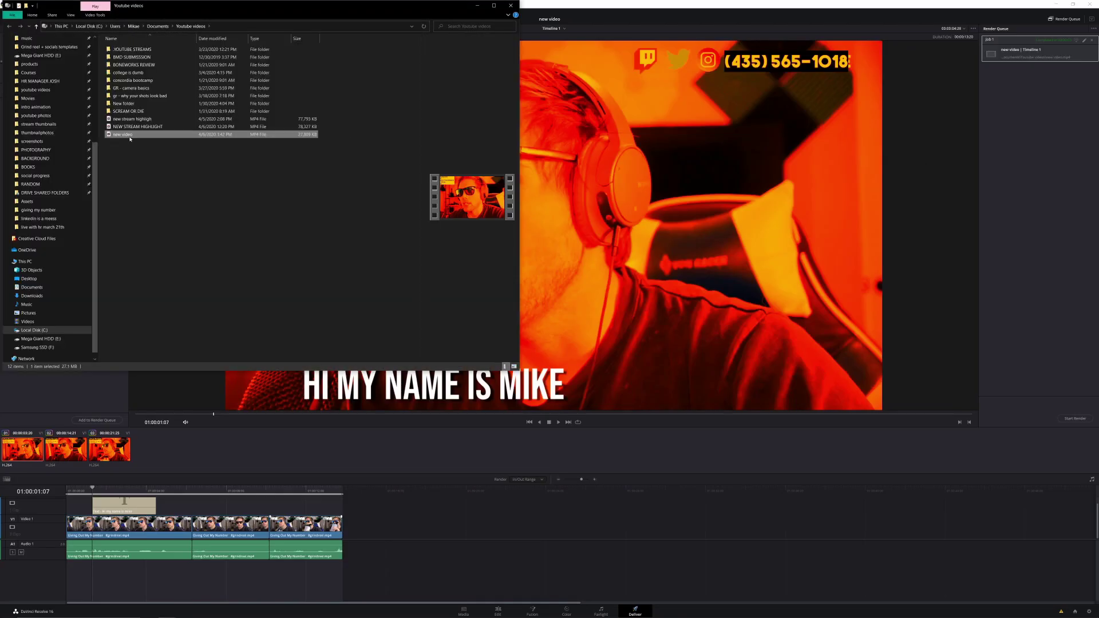
pyautogui.doubleClick(129, 137)
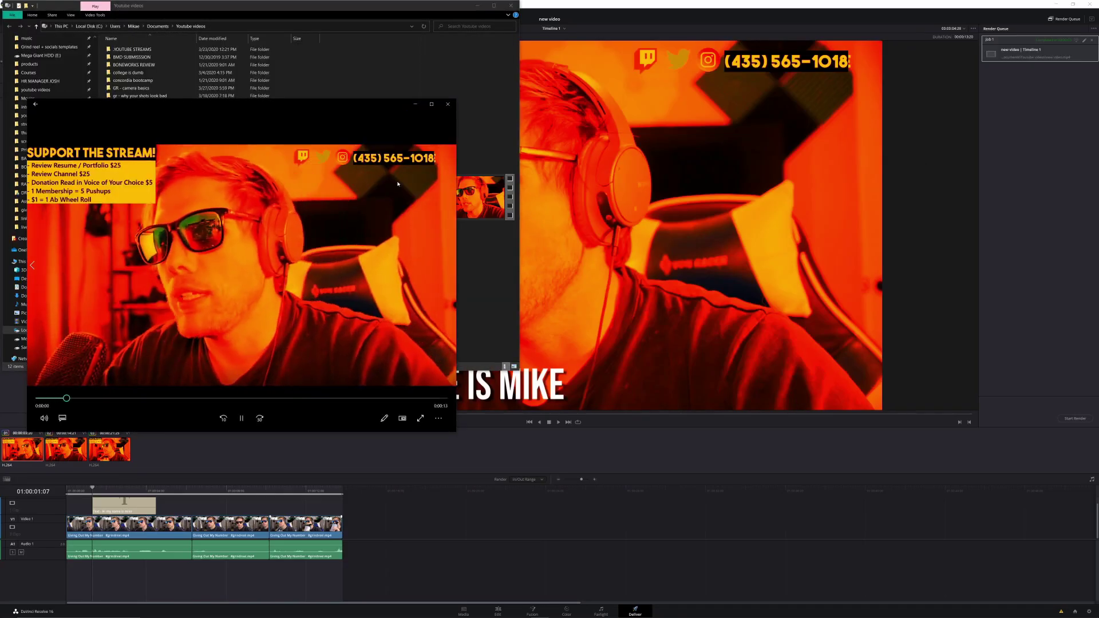